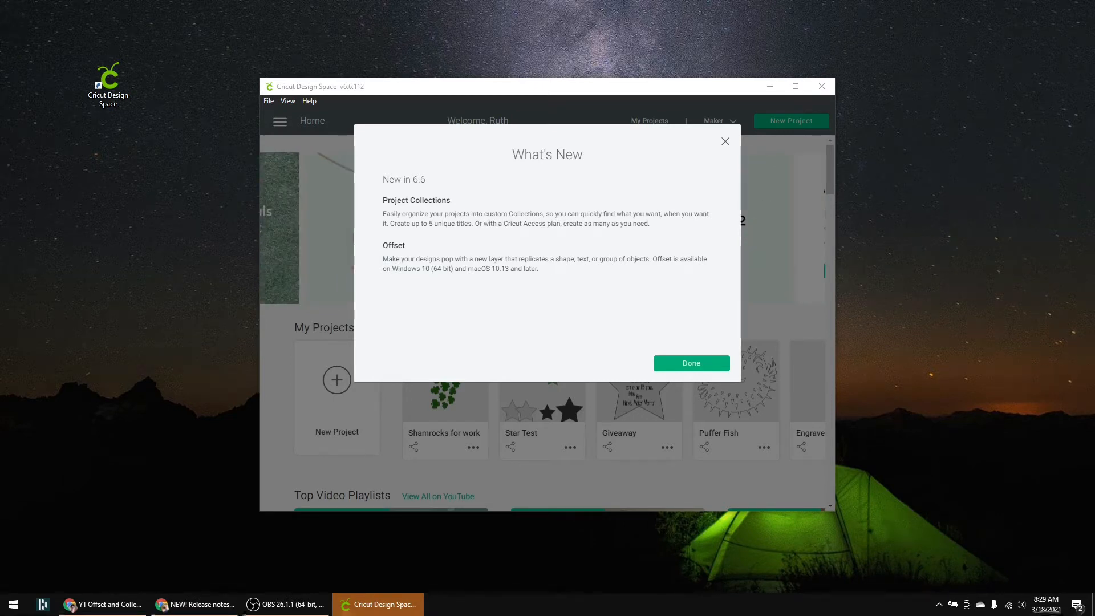
Dismiss the What's New announcement for version 6.6.
{"action": "left_click", "coordinate": [702, 362]}
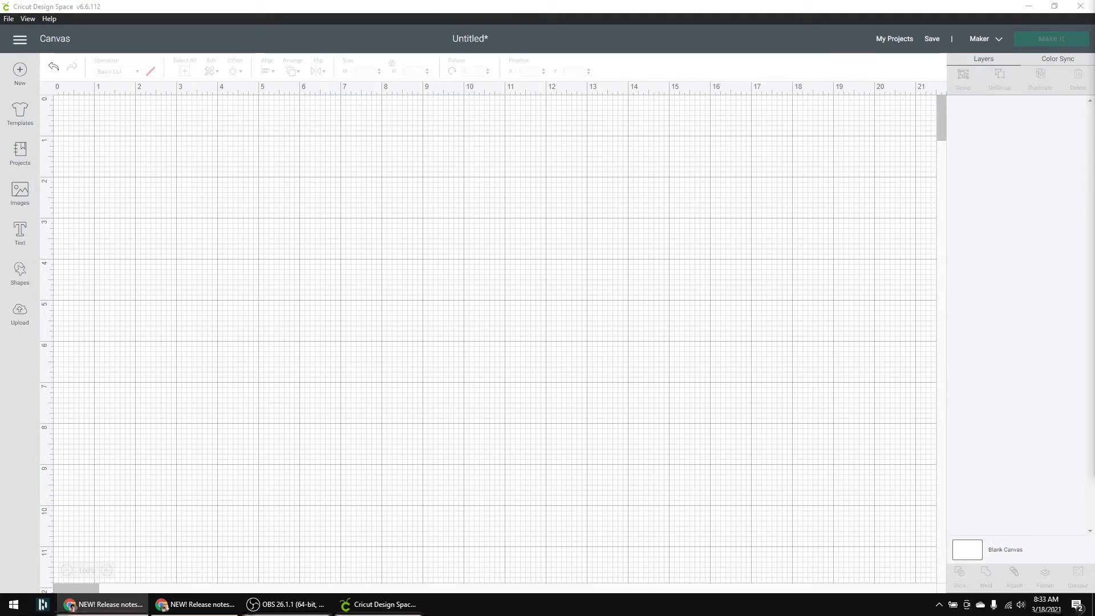
{"action": "left_click_drag", "start_coordinate": [1094, 166], "coordinate": [436, 0]}
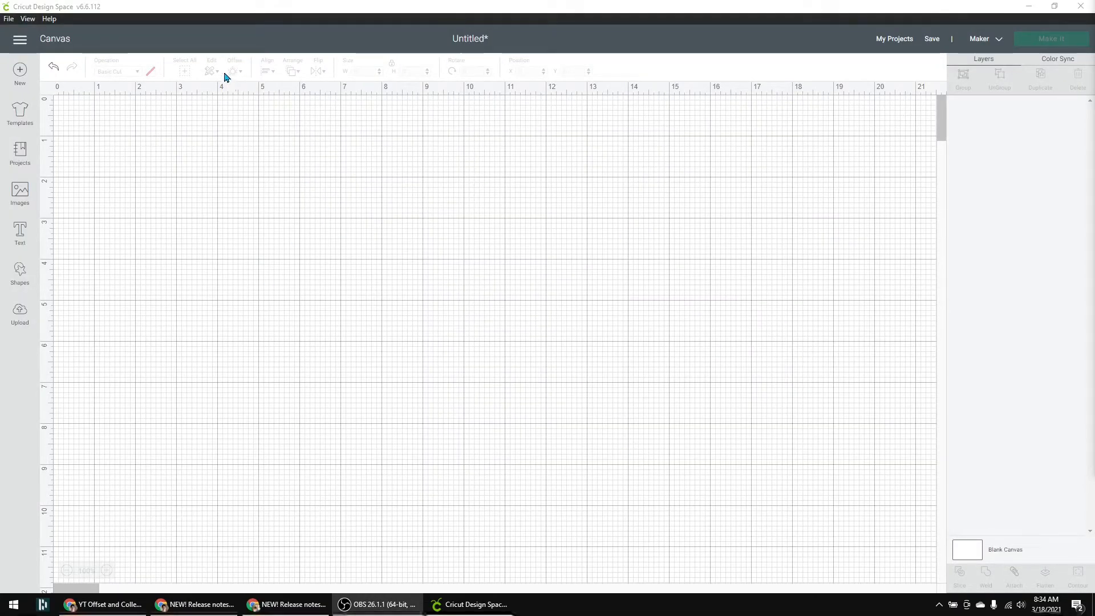
Add a text object reading "OFFSET!" to the blank canvas.
{"action": "left_click", "coordinate": [25, 235]}
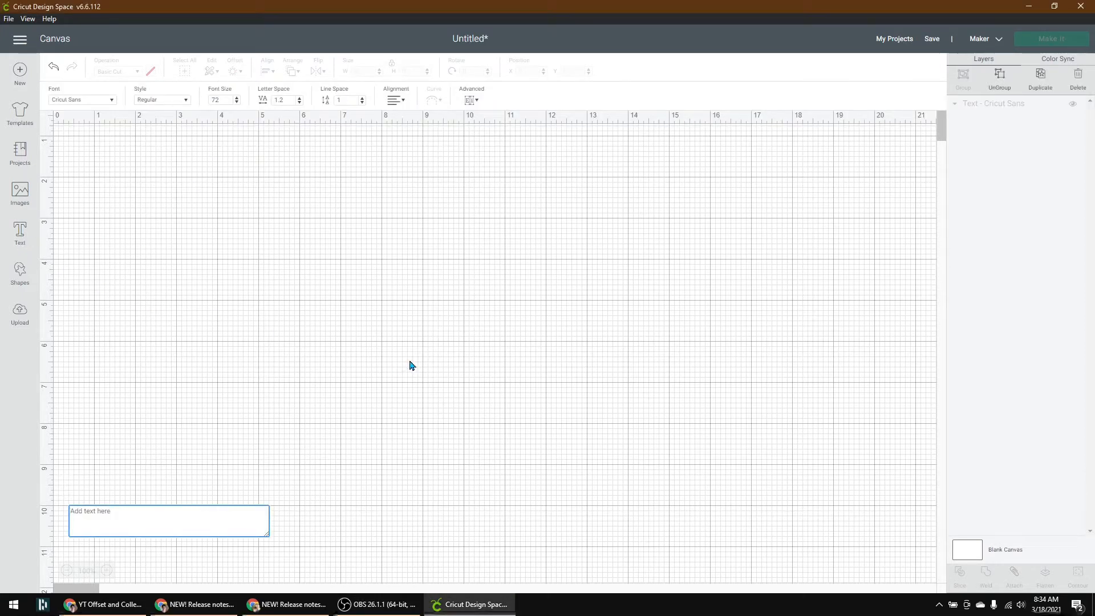
{"action": "type", "text": "OFFSE"}
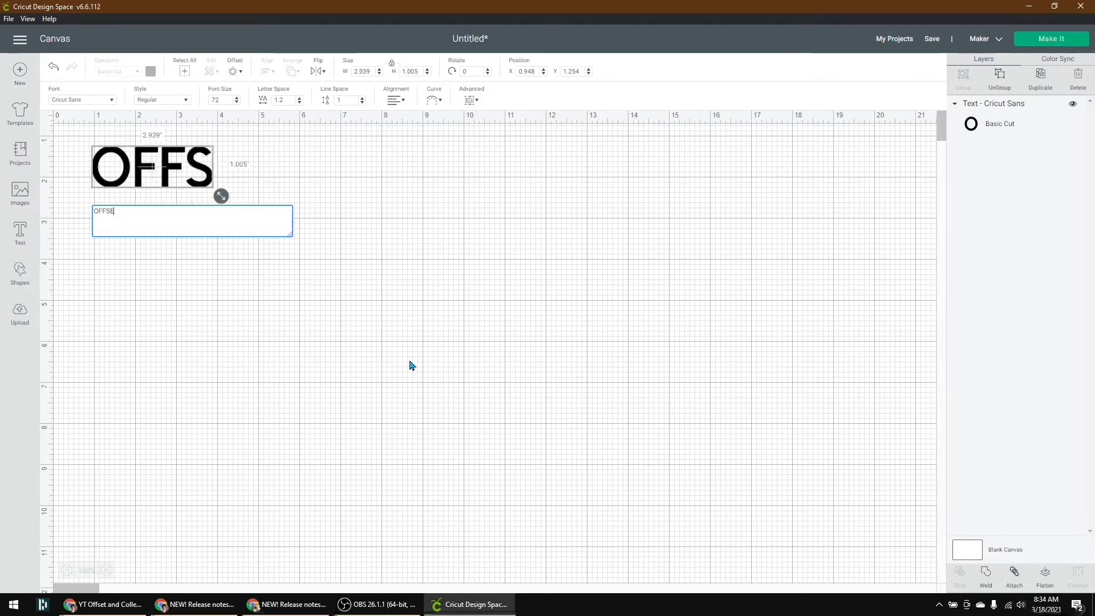
{"action": "type", "text": "T"}
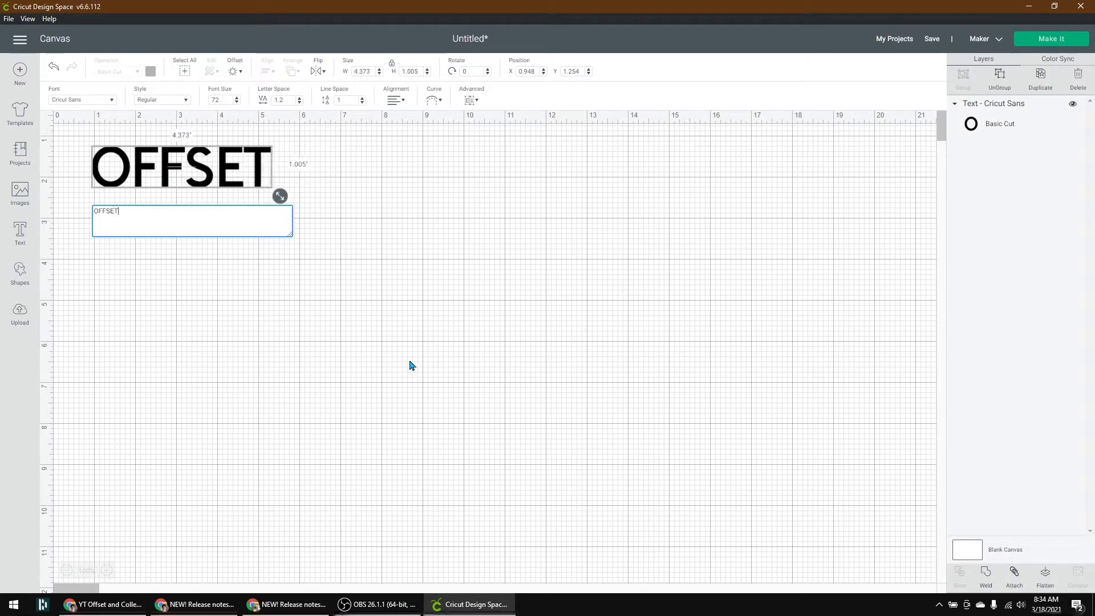
{"action": "type", "text": "!"}
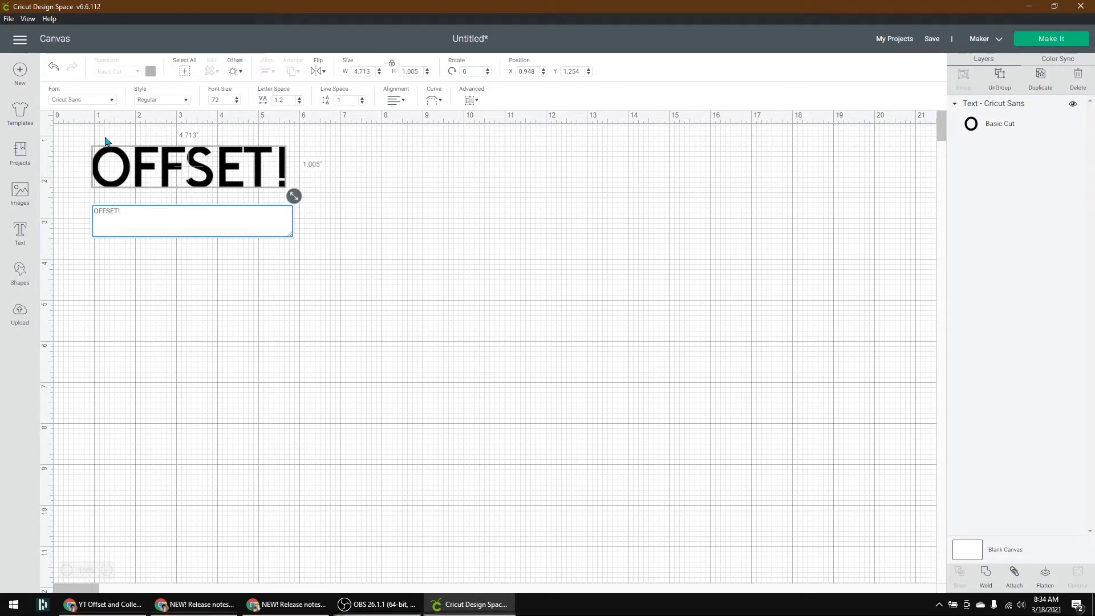
Set the OFFSET! text to the system font Berlin Sans FB and enlarge it to about 15.6 inches wide.
{"action": "left_click", "coordinate": [108, 100]}
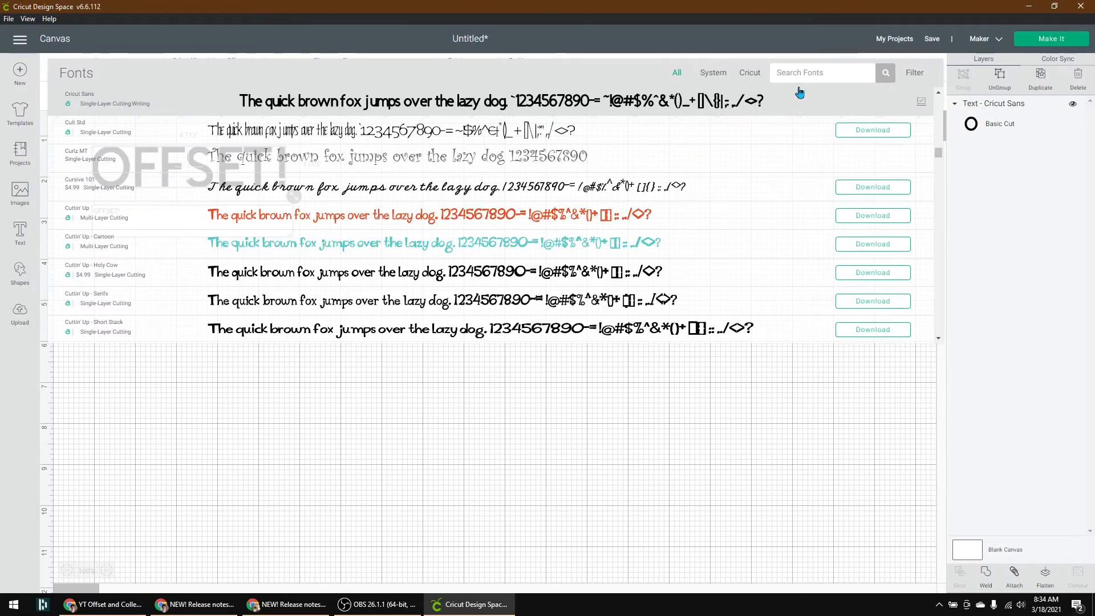
{"action": "left_click", "coordinate": [713, 73]}
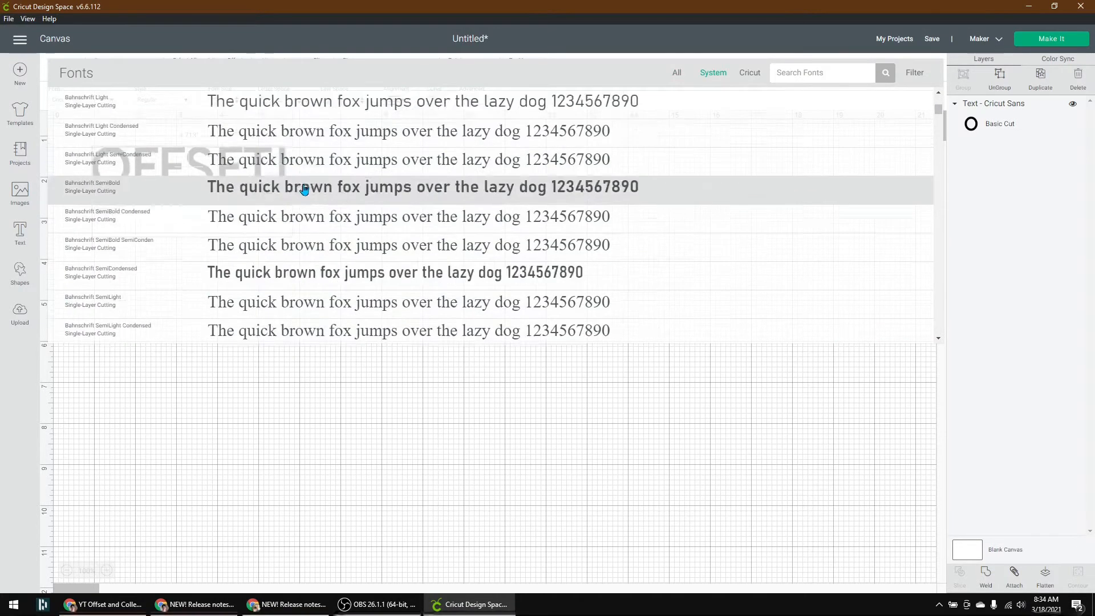
{"action": "scroll", "coordinate": [304, 189], "scroll_direction": "down", "scroll_amount": 5}
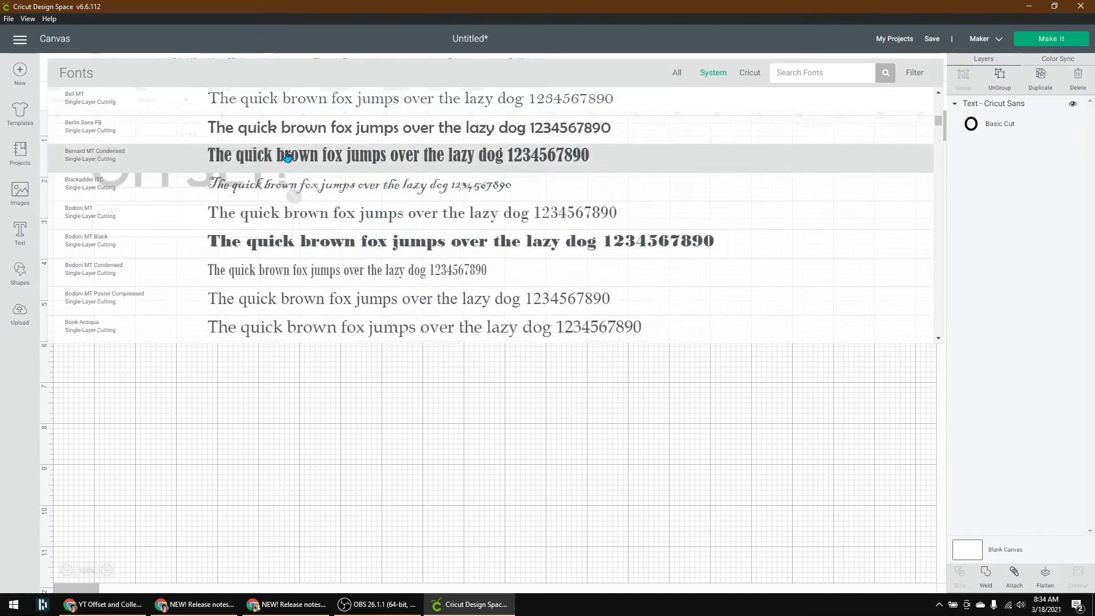
{"action": "left_click", "coordinate": [373, 130]}
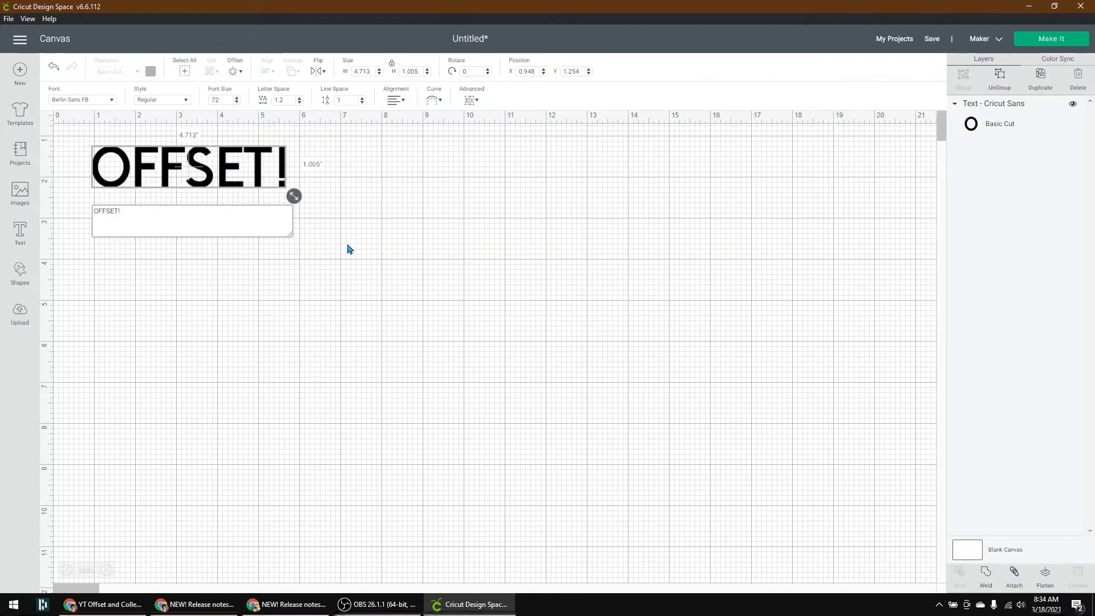
{"action": "left_click_drag", "start_coordinate": [252, 179], "coordinate": [542, 274]}
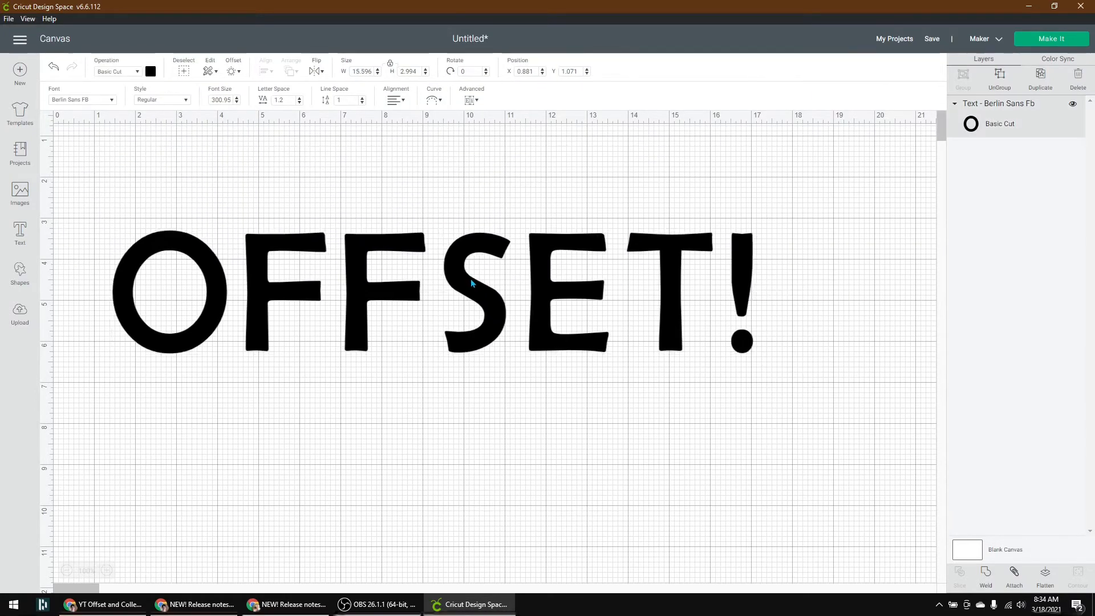
{"action": "left_click", "coordinate": [472, 283]}
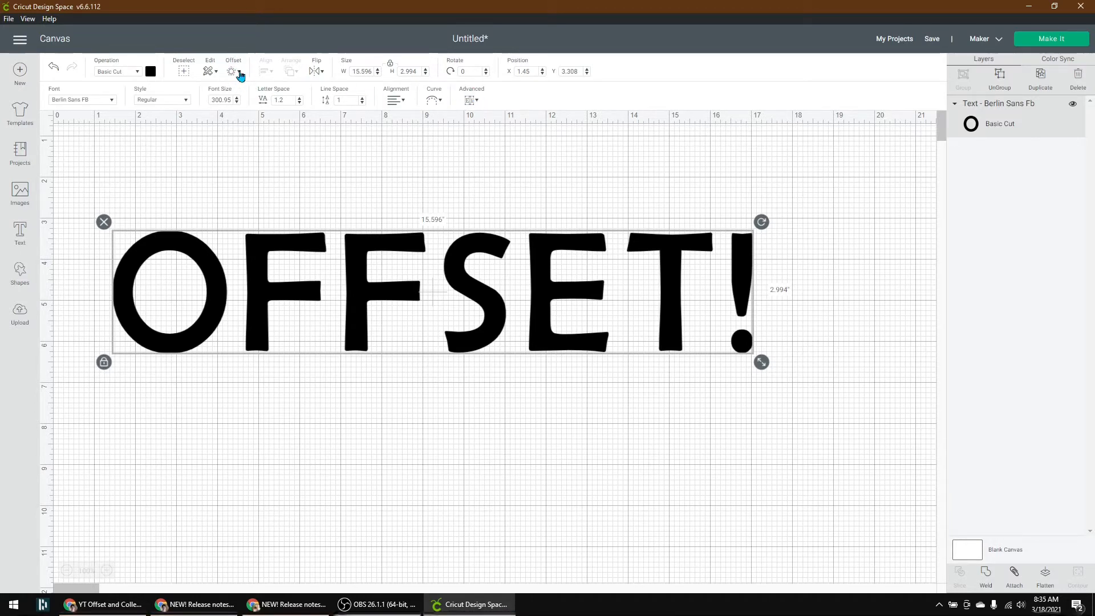
Start an offset around the OFFSET! text and try distances of 1 and 0.8 inches.
{"action": "left_click", "coordinate": [238, 72]}
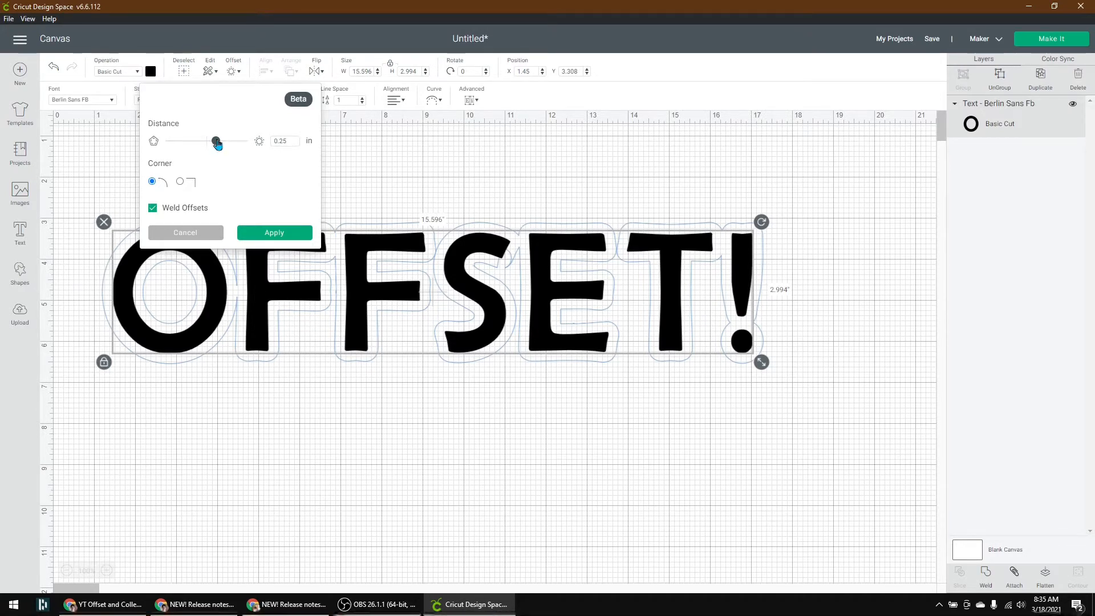
{"action": "mouse_move", "coordinate": [216, 141]}
{"action": "left_mouse_down"}
{"action": "mouse_move", "coordinate": [225, 142]}
{"action": "mouse_move", "coordinate": [190, 142]}
{"action": "mouse_move", "coordinate": [217, 150]}
{"action": "left_mouse_up"}
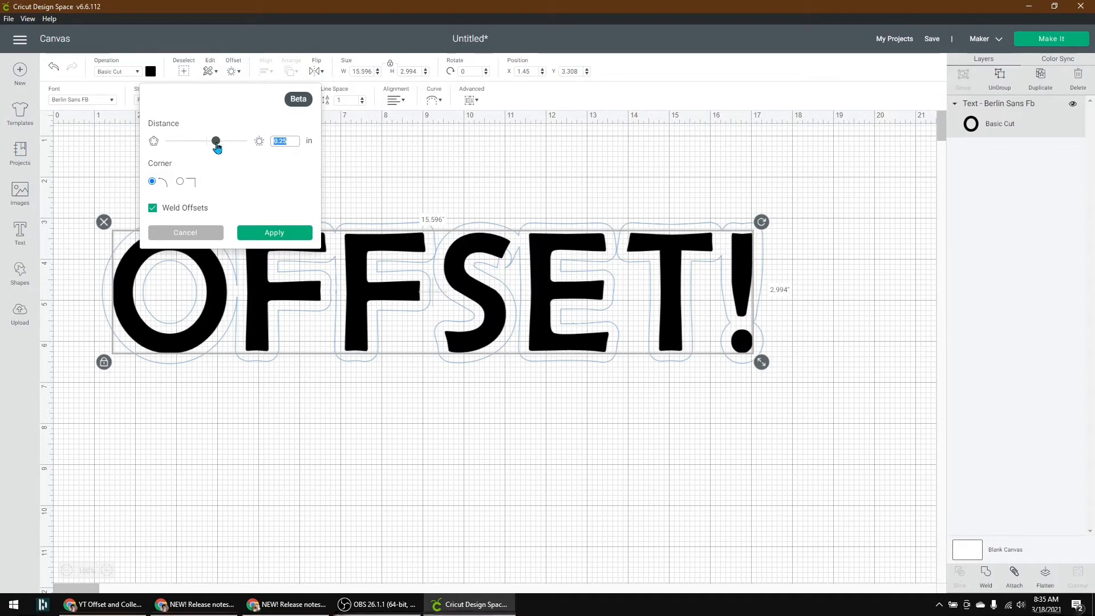
{"action": "left_click_drag", "start_coordinate": [216, 141], "coordinate": [245, 143]}
{"action": "left_click", "coordinate": [292, 143]}
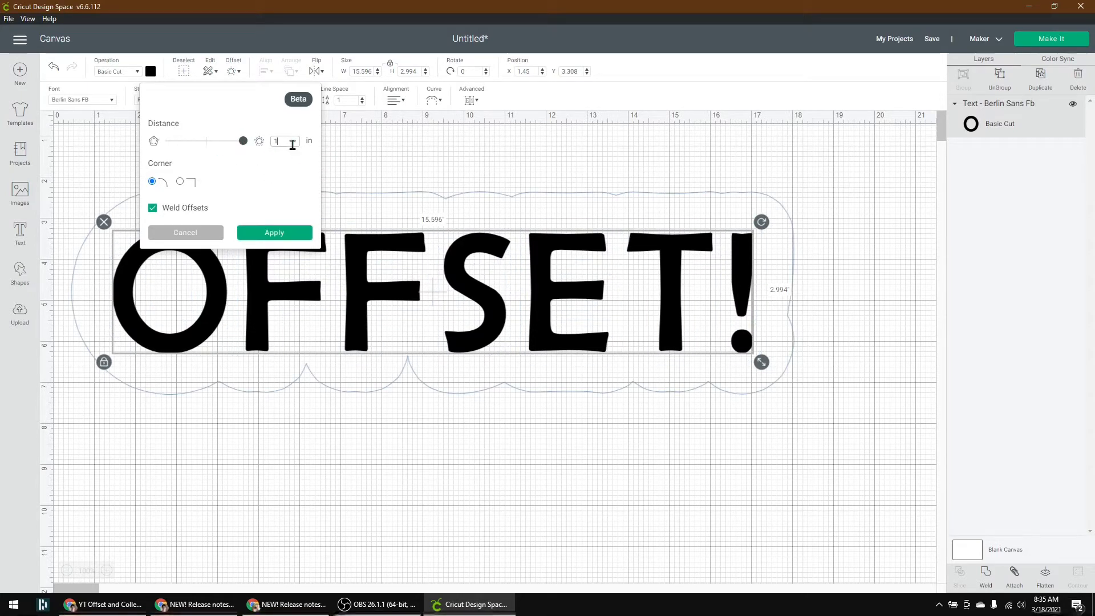
{"action": "key", "text": "BackSpace"}
{"action": "type", "text": ".8"}
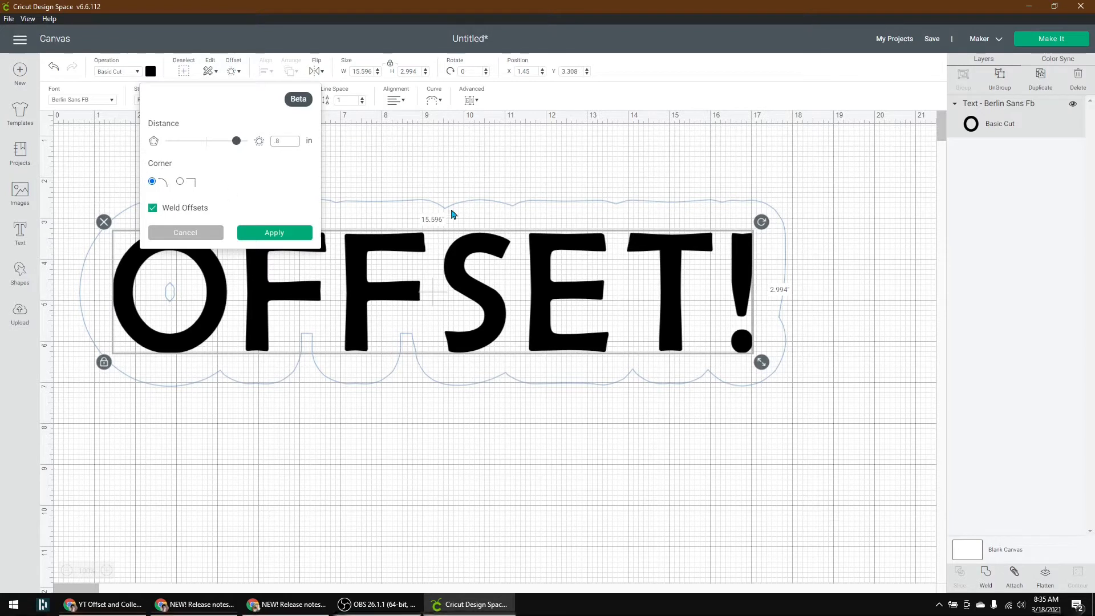
Compare square and rounded corners, and apply a 0.306-inch offset with rounded corners and welded offsets.
{"action": "left_click", "coordinate": [180, 182]}
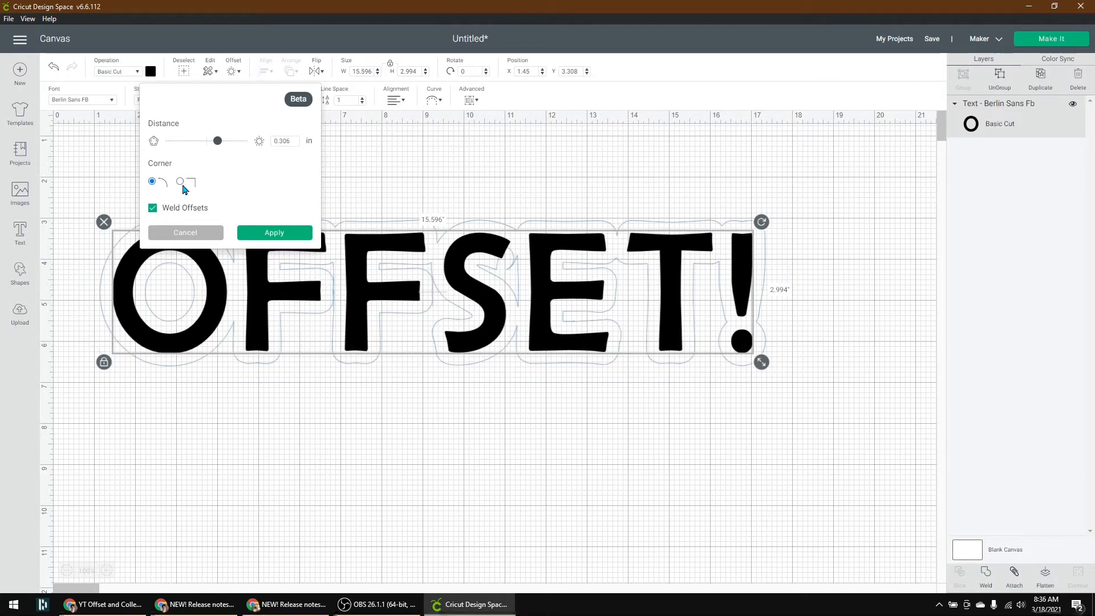
{"action": "left_click", "coordinate": [180, 183]}
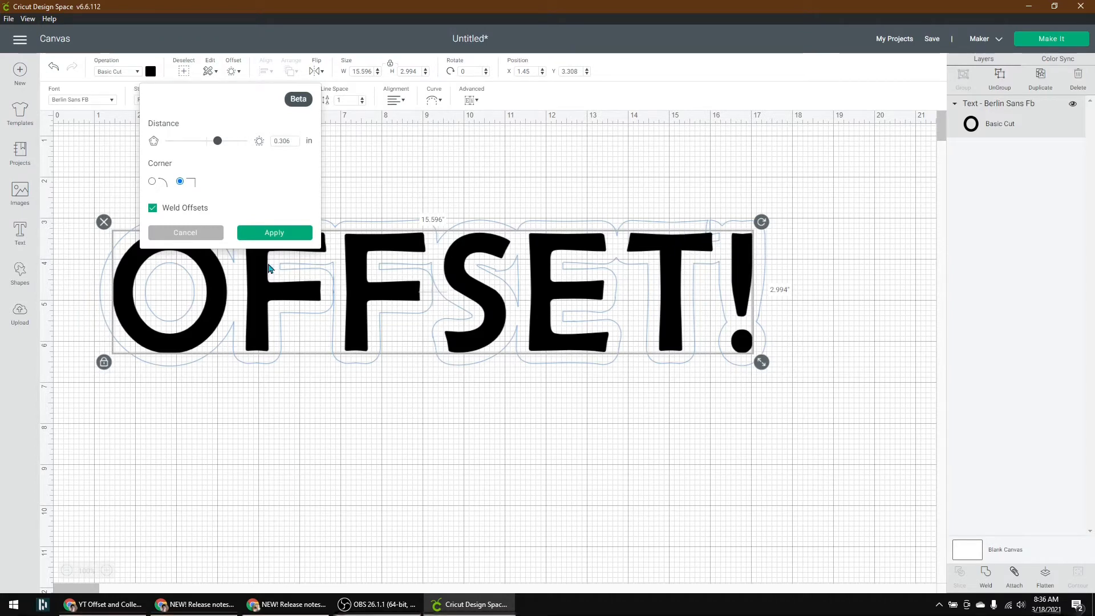
{"action": "left_click", "coordinate": [152, 181]}
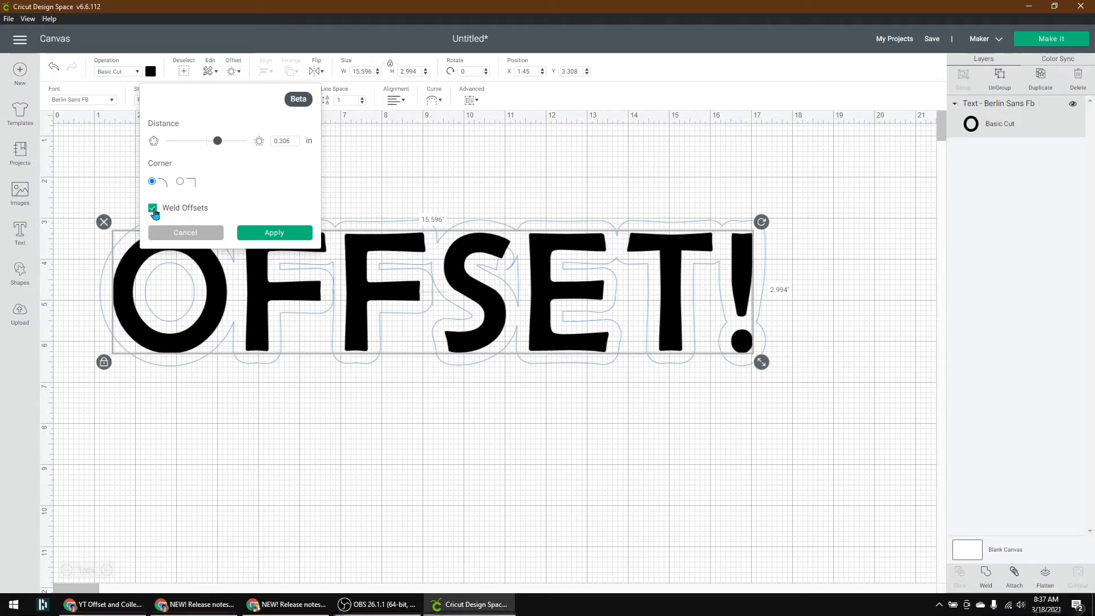
{"action": "left_click", "coordinate": [153, 210]}
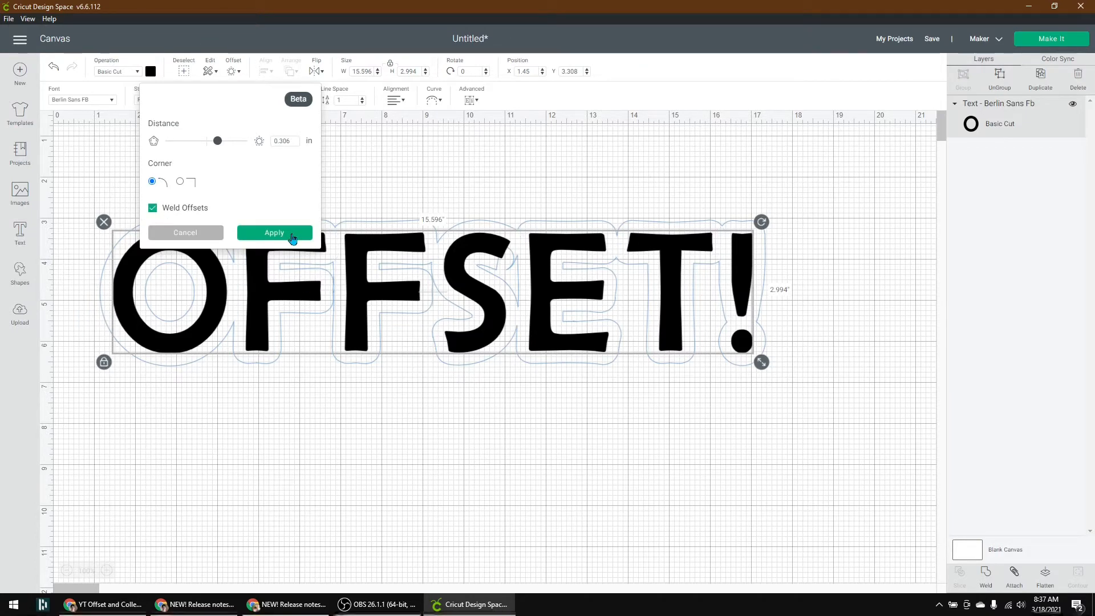
{"action": "left_click", "coordinate": [292, 235]}
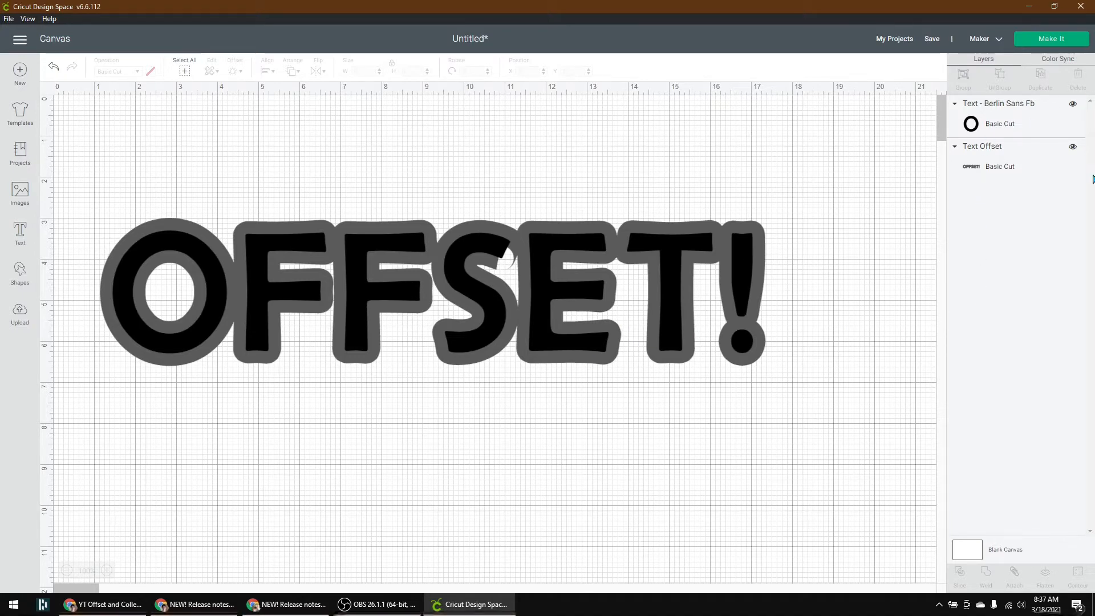
Move the black OFFSET! text below its grey offset layer so the two are apart.
{"action": "left_click_drag", "start_coordinate": [673, 311], "coordinate": [676, 203]}
{"action": "left_click_drag", "start_coordinate": [673, 139], "coordinate": [680, 452]}
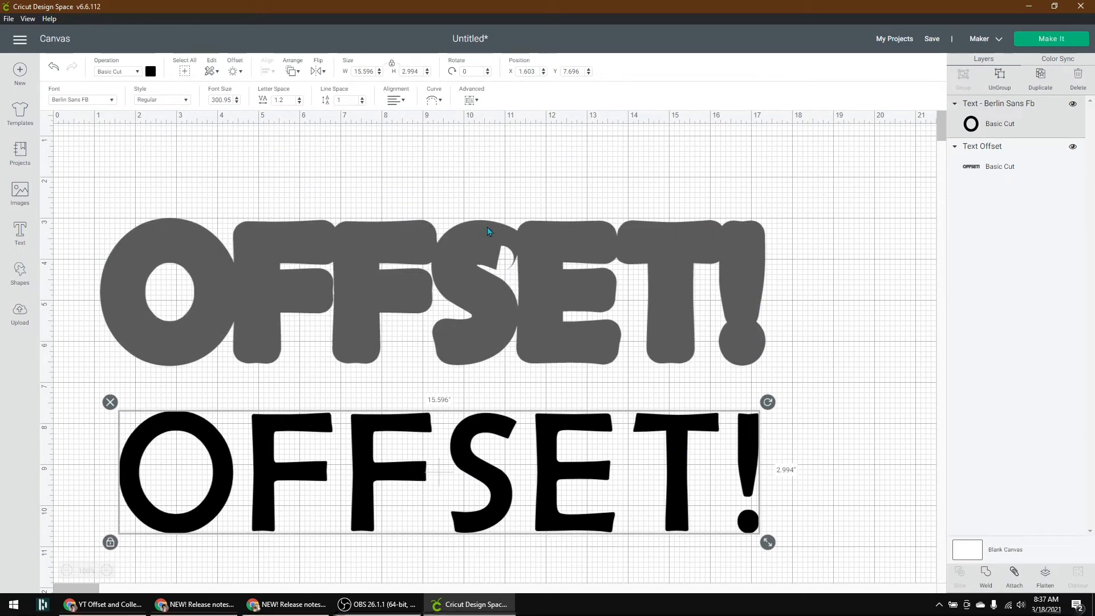
Add a circle, shrink it to about 0.8 inches and place it over the gap in the offset's S.
{"action": "left_click", "coordinate": [19, 269]}
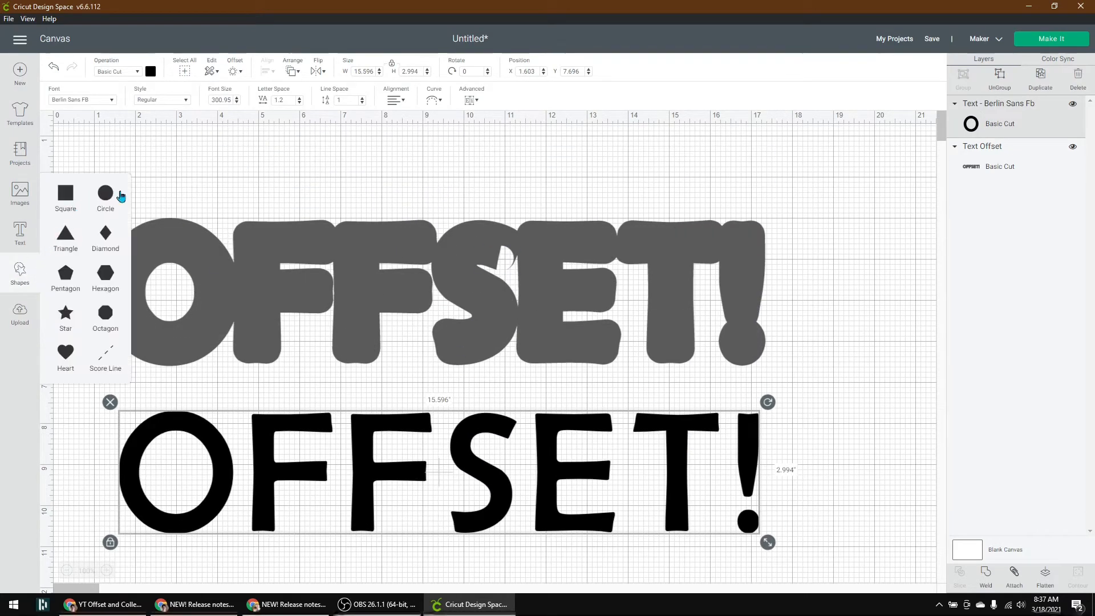
{"action": "left_click", "coordinate": [107, 200]}
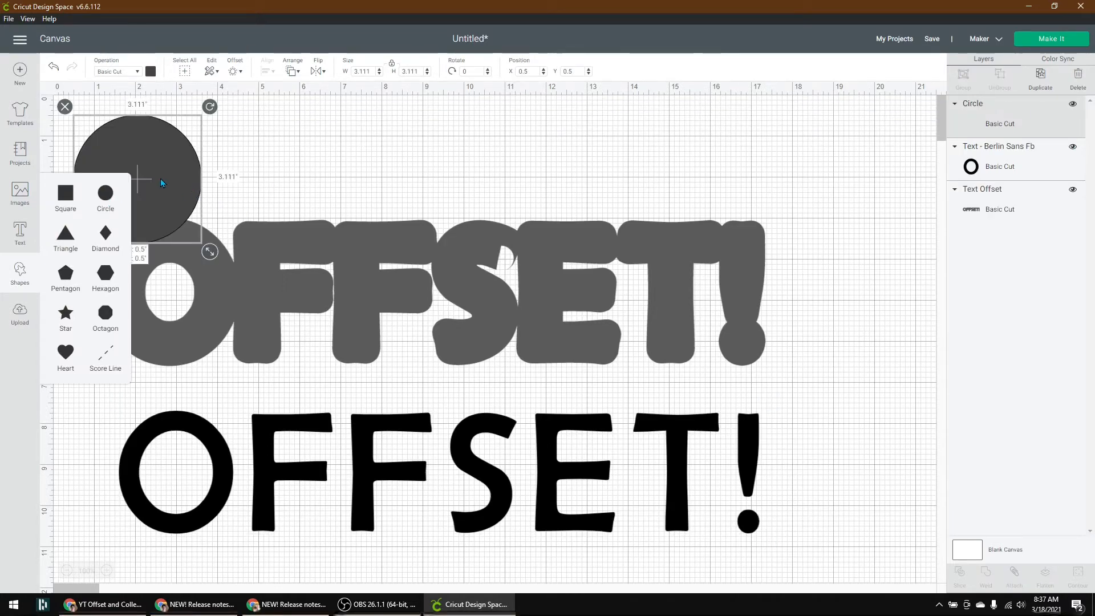
{"action": "left_click_drag", "start_coordinate": [162, 182], "coordinate": [392, 270]}
{"action": "left_click_drag", "start_coordinate": [440, 339], "coordinate": [498, 249]}
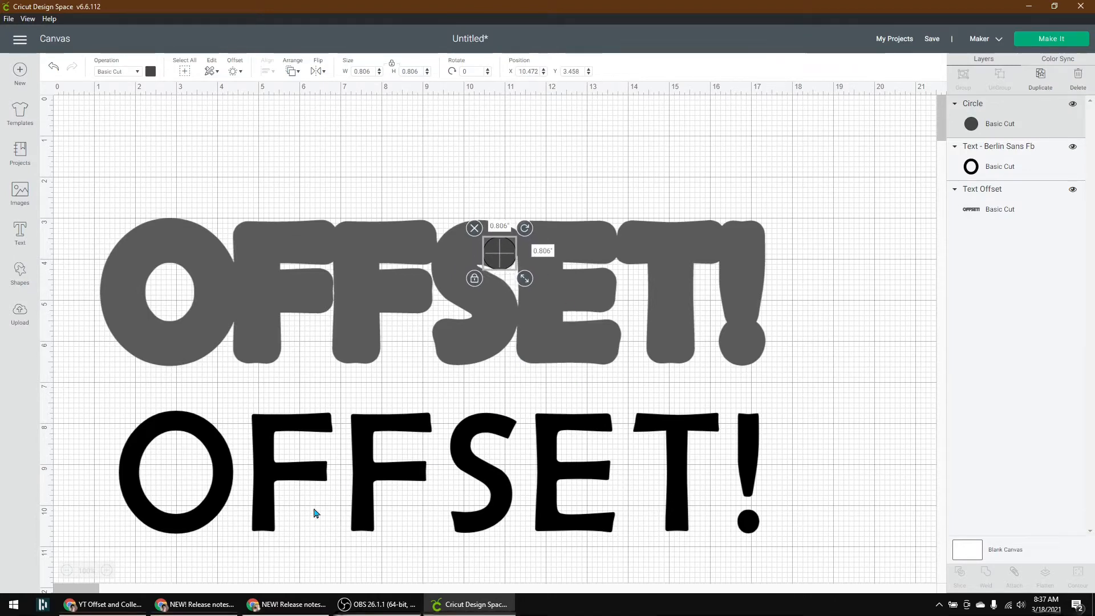
Fine-tune the small circle's position so it fully covers the gap at the upper tip of the S.
{"action": "left_click", "coordinate": [107, 570]}
{"action": "left_click", "coordinate": [107, 570]}
{"action": "left_click", "coordinate": [108, 570]}
{"action": "left_click", "coordinate": [107, 570]}
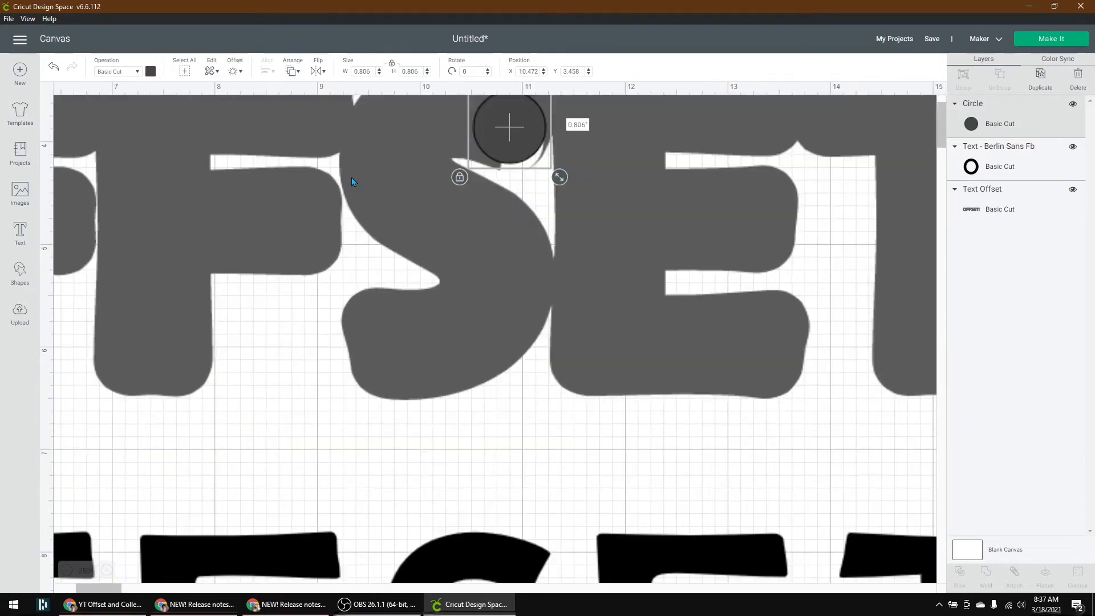
{"action": "left_click_drag", "start_coordinate": [516, 132], "coordinate": [518, 132]}
{"action": "scroll", "coordinate": [561, 285], "scroll_direction": "up", "scroll_amount": 5}
{"action": "left_click", "coordinate": [614, 250]}
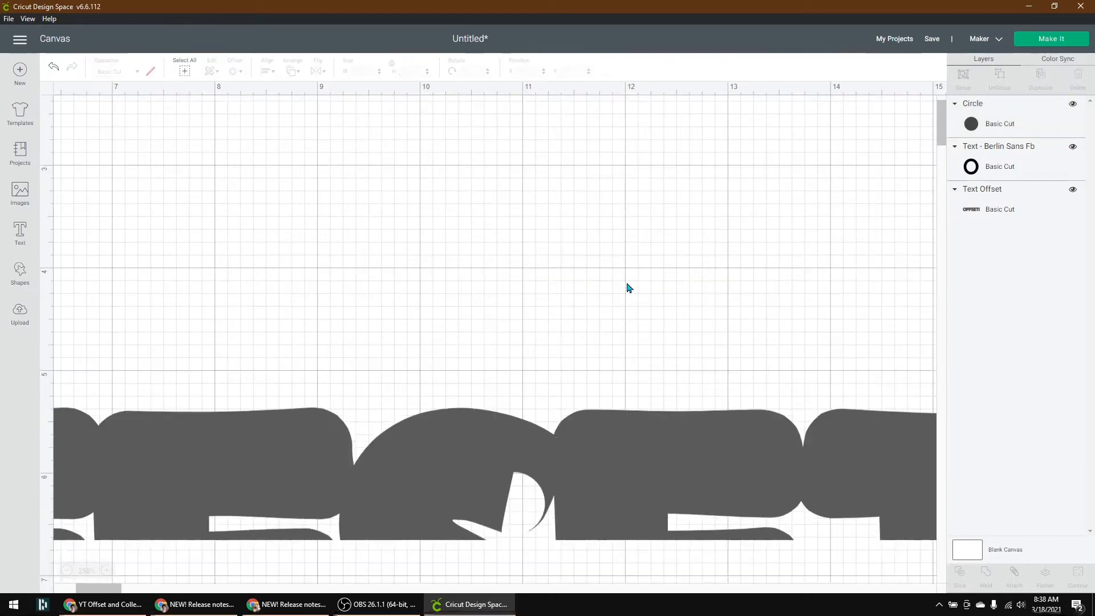
{"action": "scroll", "coordinate": [655, 285], "scroll_direction": "up", "scroll_amount": 4}
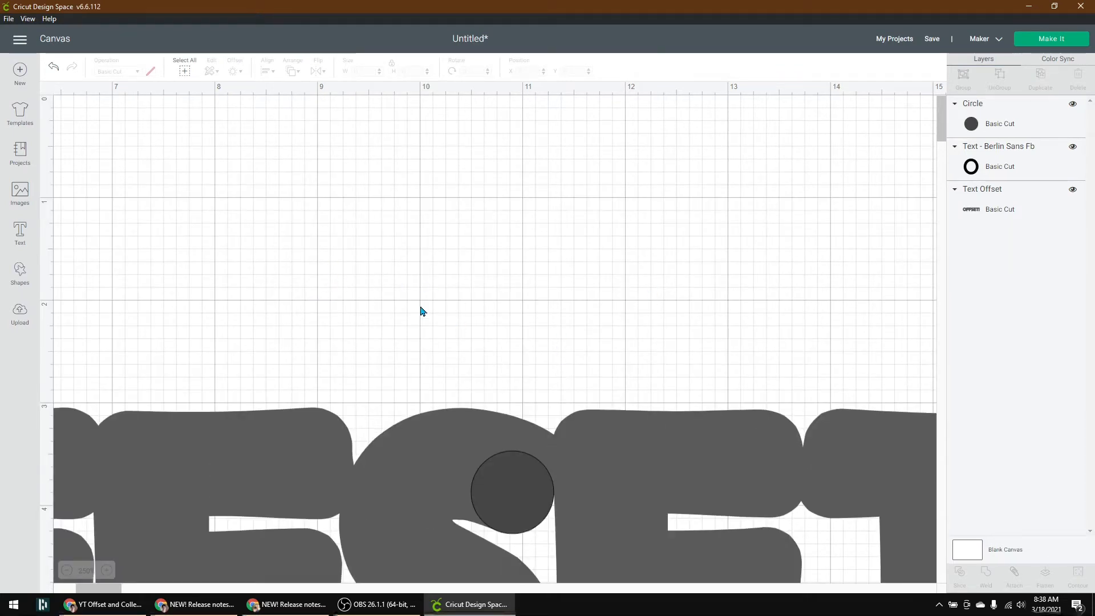
{"action": "left_click_drag", "start_coordinate": [518, 489], "coordinate": [521, 488]}
Weld the small circle to the grey offset layer.
{"action": "left_click_drag", "start_coordinate": [420, 255], "coordinate": [735, 557]}
{"action": "left_click", "coordinate": [684, 501]}
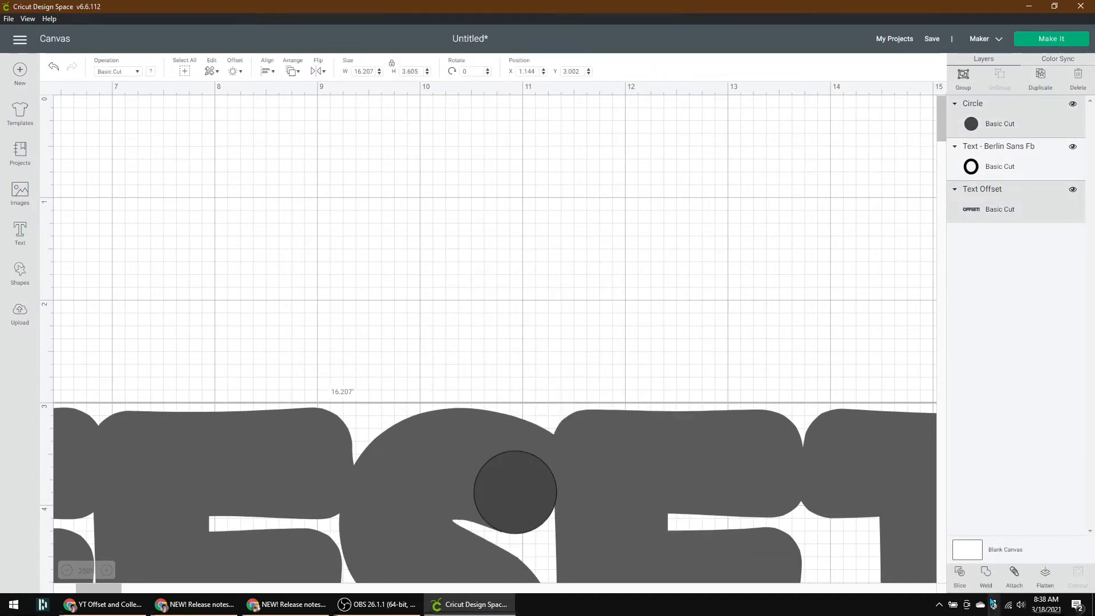
{"action": "left_click", "coordinate": [985, 582]}
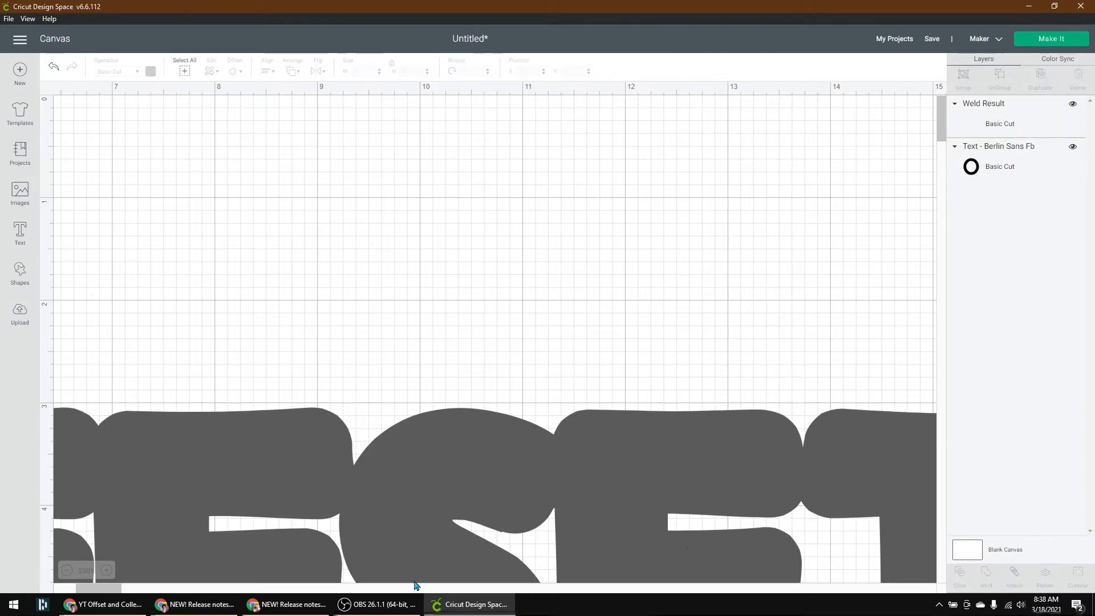
Center-align the black OFFSET! text with the welded offset shape.
{"action": "left_click_drag", "start_coordinate": [232, 166], "coordinate": [722, 555]}
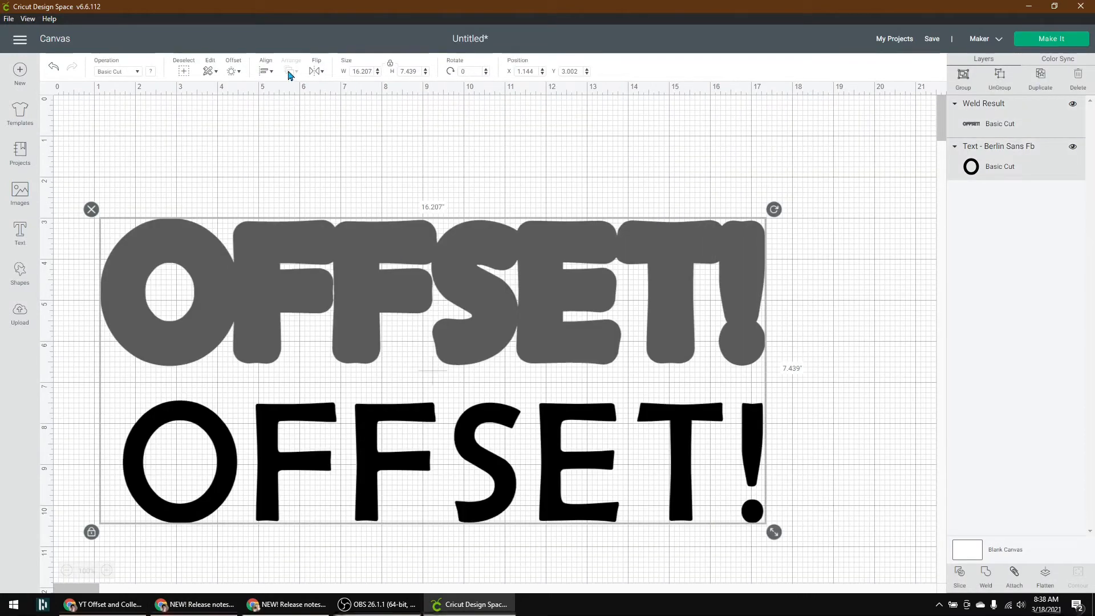
{"action": "left_click", "coordinate": [267, 72]}
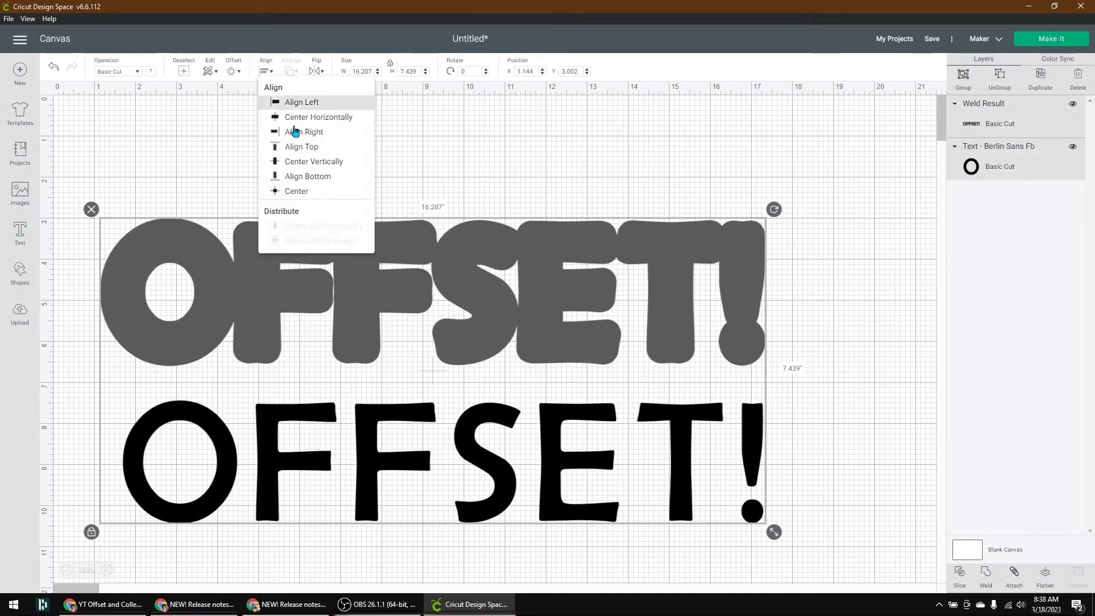
{"action": "left_click", "coordinate": [325, 194]}
{"action": "left_click", "coordinate": [846, 305]}
Send the grey welded offset shape to the back, behind the black text.
{"action": "left_click", "coordinate": [733, 320]}
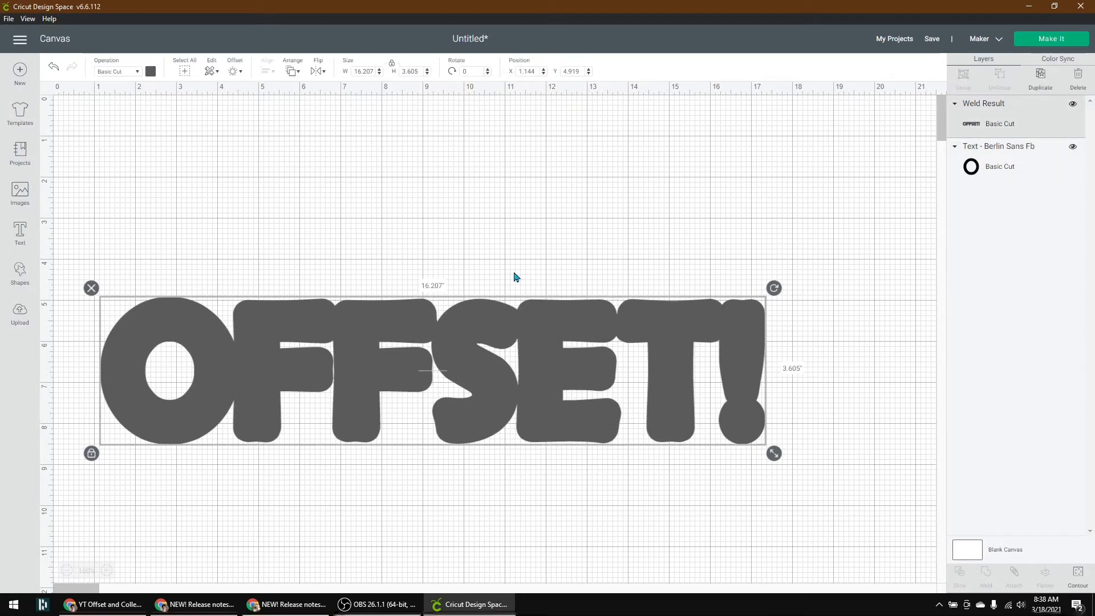
{"action": "left_click", "coordinate": [293, 72]}
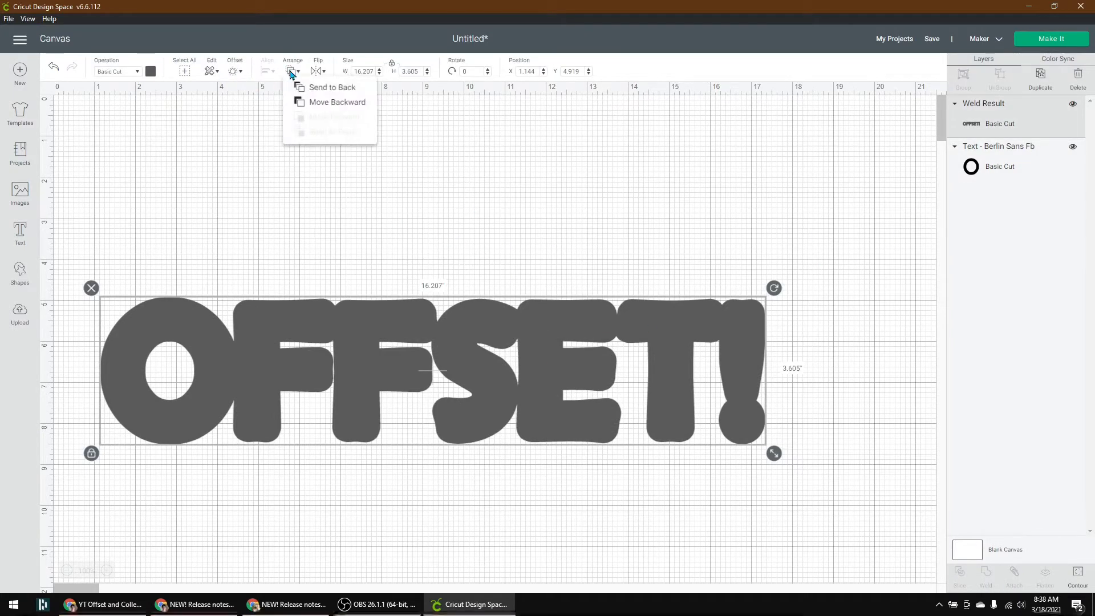
{"action": "left_click", "coordinate": [333, 87]}
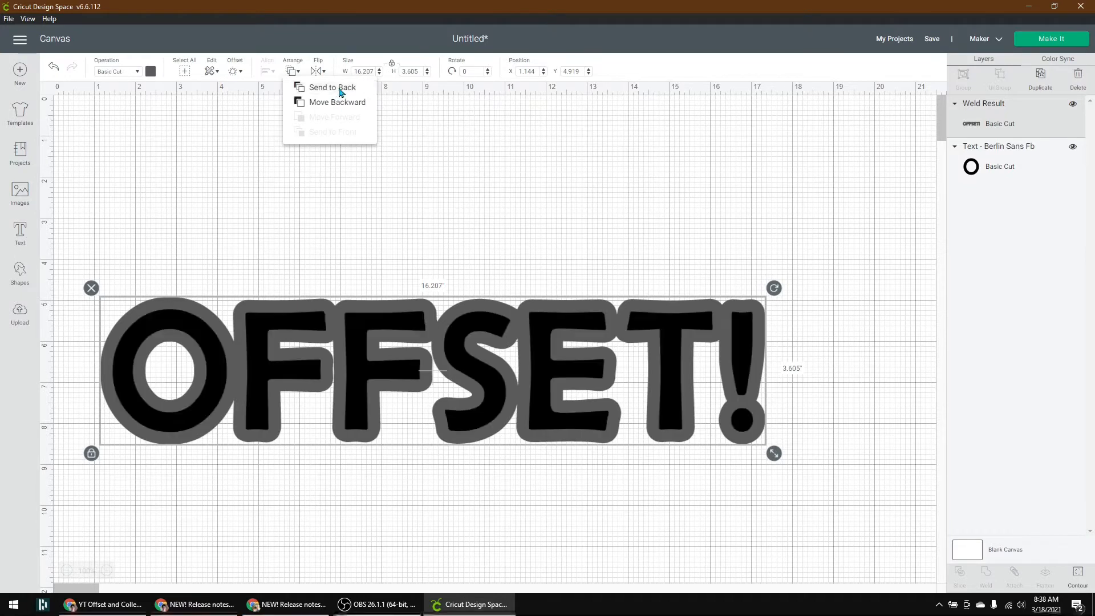
Group the black OFFSET! text with the grey welded offset shape.
{"action": "left_click", "coordinate": [530, 296]}
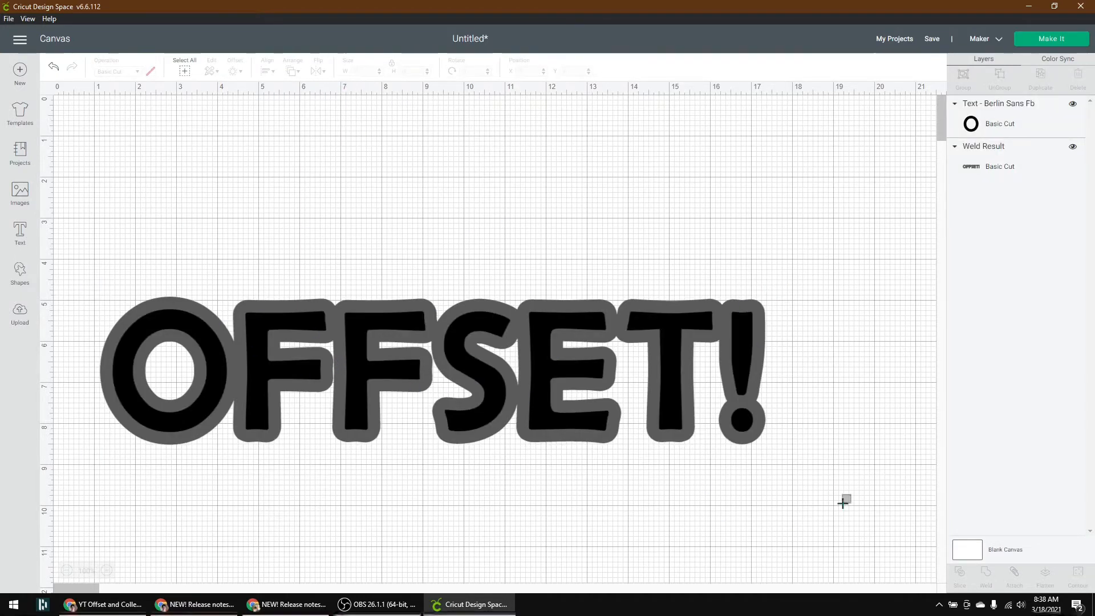
{"action": "left_click_drag", "start_coordinate": [850, 495], "coordinate": [136, 225]}
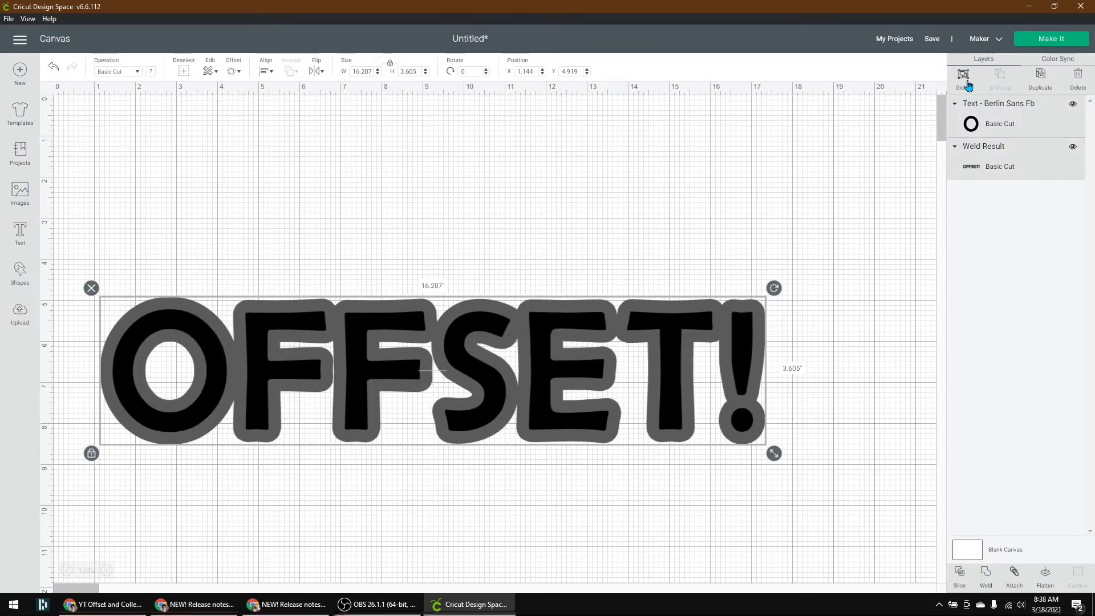
{"action": "key", "text": "ctrl+g"}
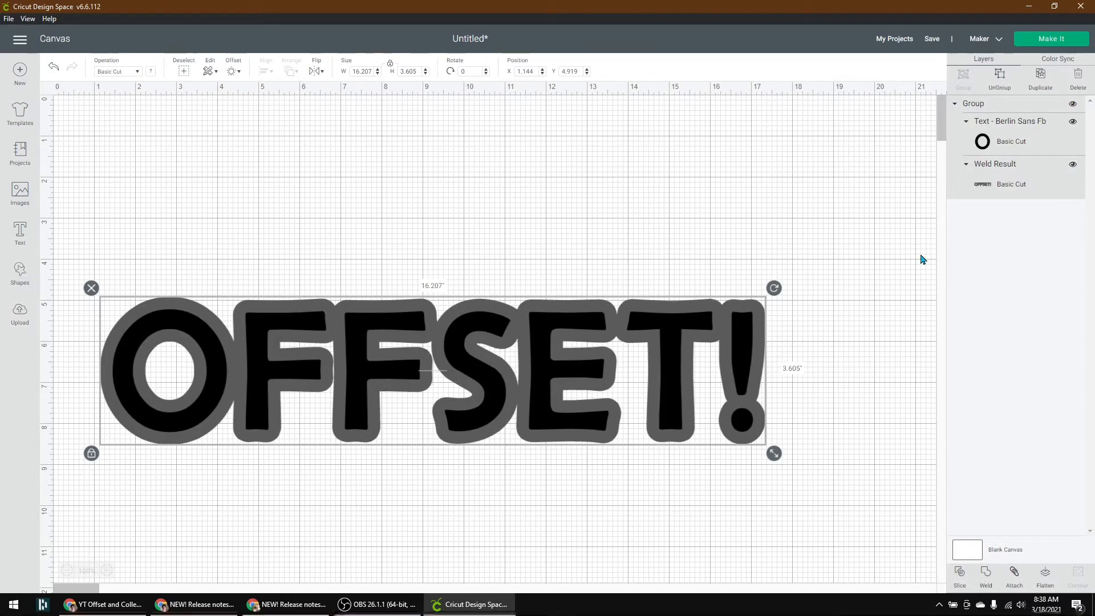
{"action": "left_click", "coordinate": [796, 180]}
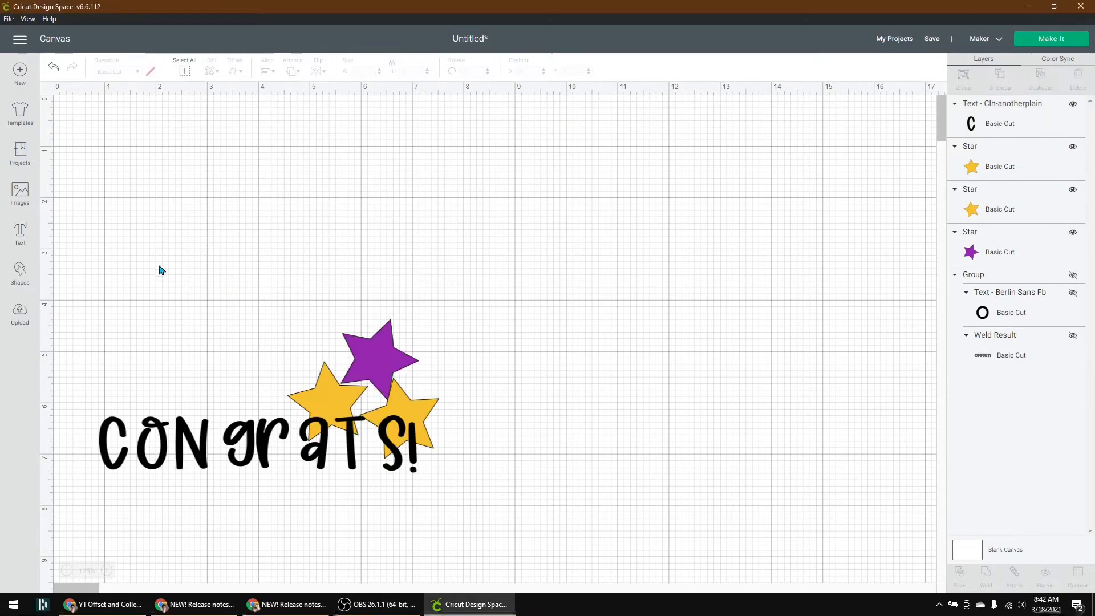
Move the Congrats! text and three stars together higher on the canvas, and set their offset distance to 0.25 in.
{"action": "left_click_drag", "start_coordinate": [65, 282], "coordinate": [560, 518]}
{"action": "left_click_drag", "start_coordinate": [367, 446], "coordinate": [405, 298]}
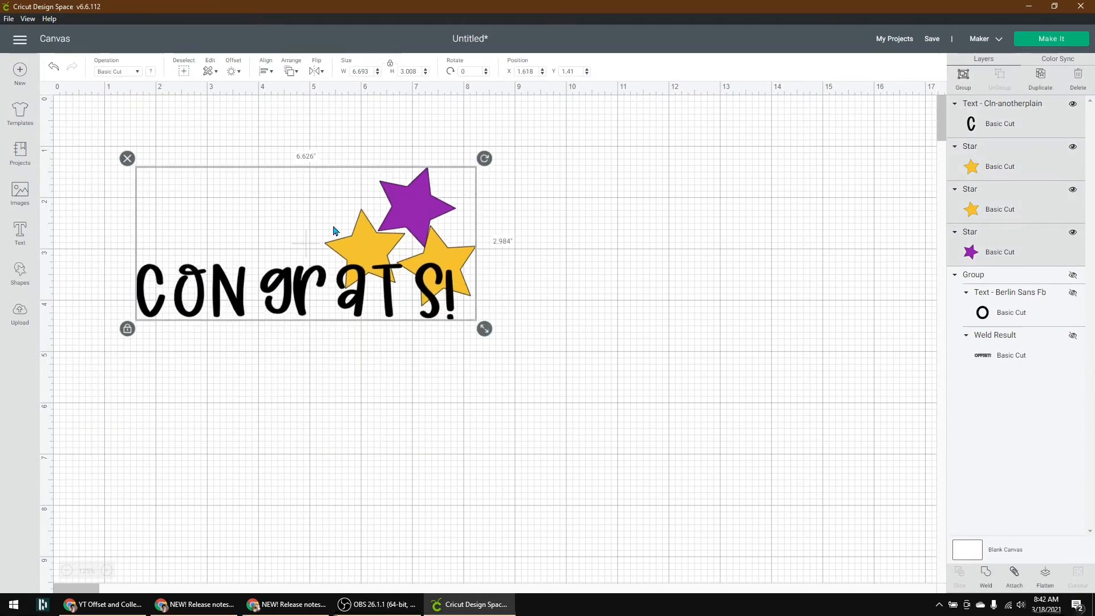
{"action": "left_click", "coordinate": [236, 78]}
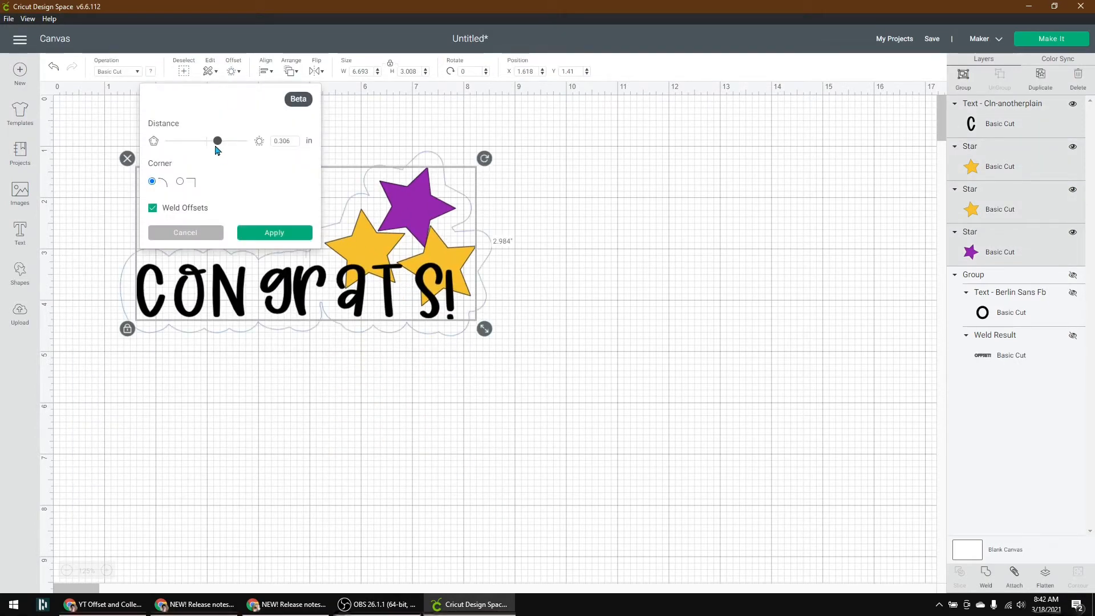
{"action": "left_click_drag", "start_coordinate": [218, 142], "coordinate": [222, 145]}
{"action": "left_click_drag", "start_coordinate": [293, 141], "coordinate": [281, 140]}
{"action": "type", "text": "2"}
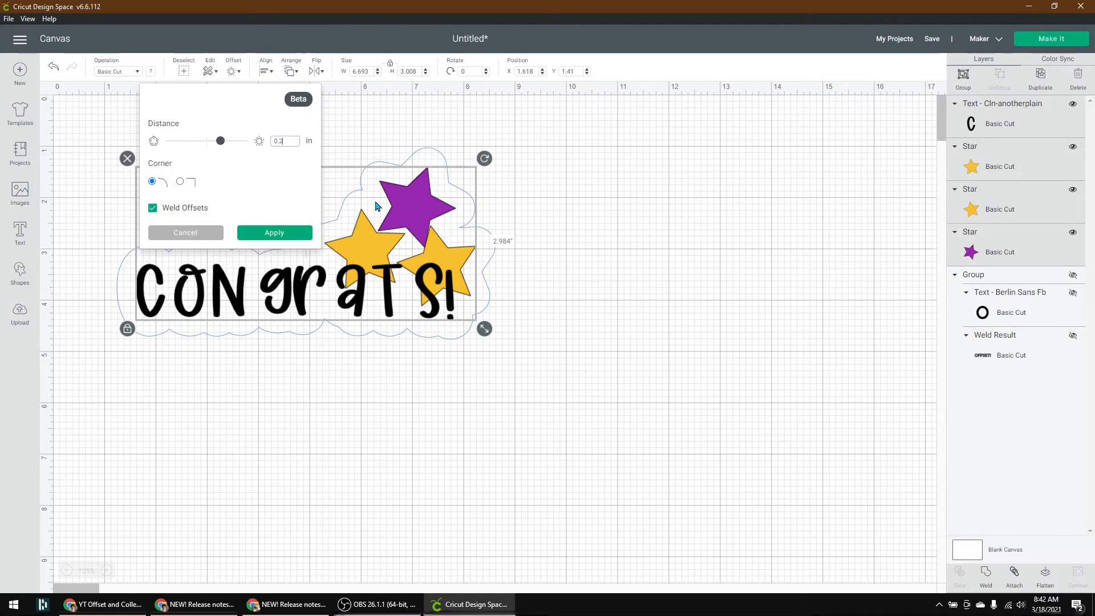
{"action": "type", "text": "5"}
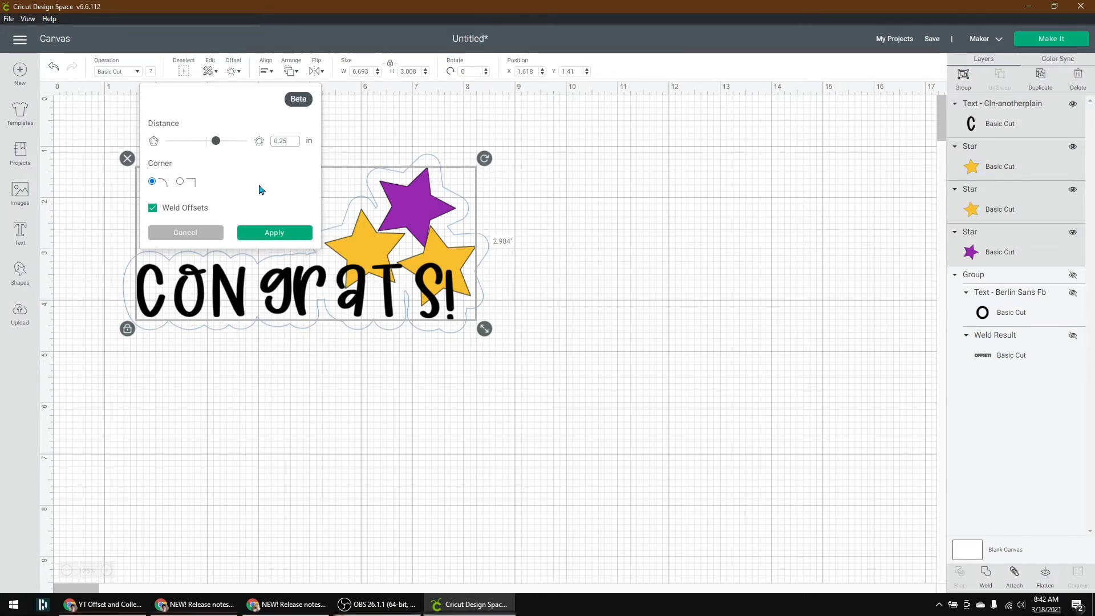
Apply a 0.3 in offset with rounded corners and Weld Offsets turned off to the Congrats! text and stars.
{"action": "left_click", "coordinate": [179, 182]}
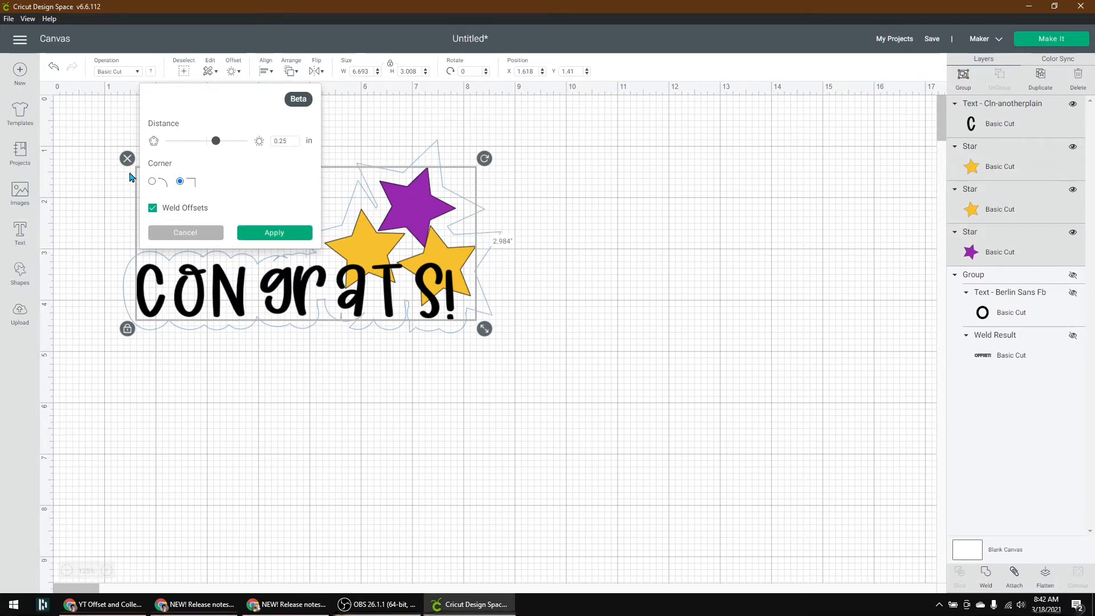
{"action": "left_click", "coordinate": [152, 181]}
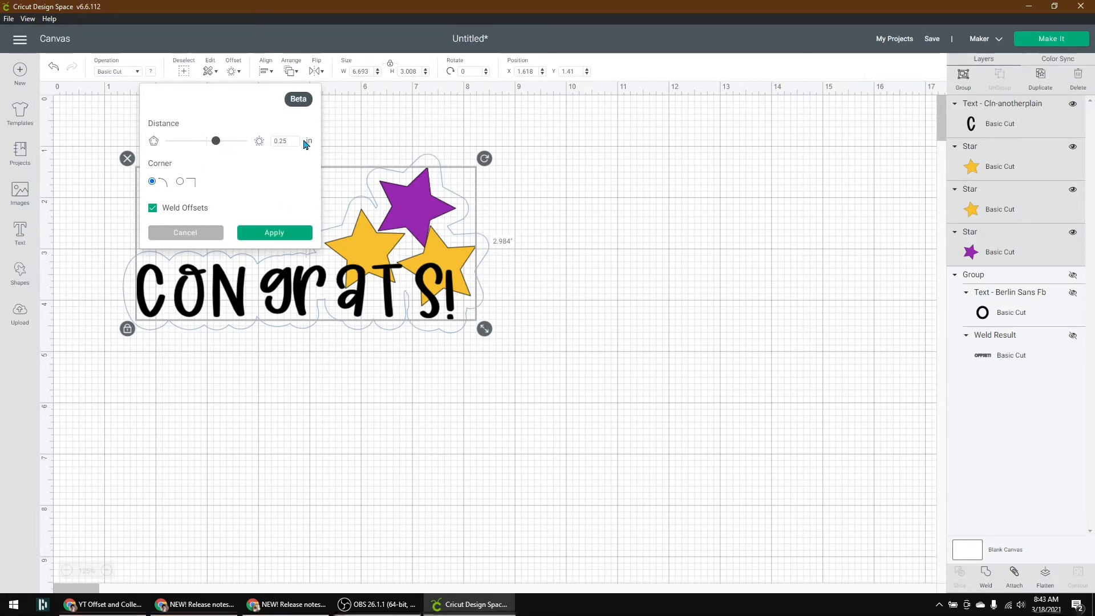
{"action": "key", "text": "BackSpace"}
{"action": "type", "text": "3"}
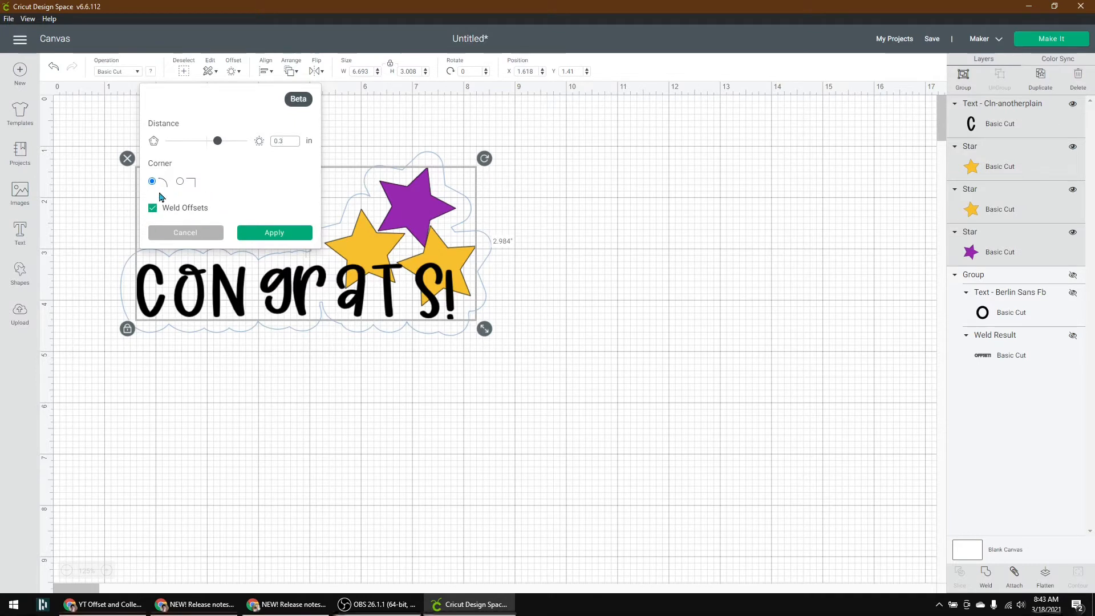
{"action": "left_click", "coordinate": [153, 209]}
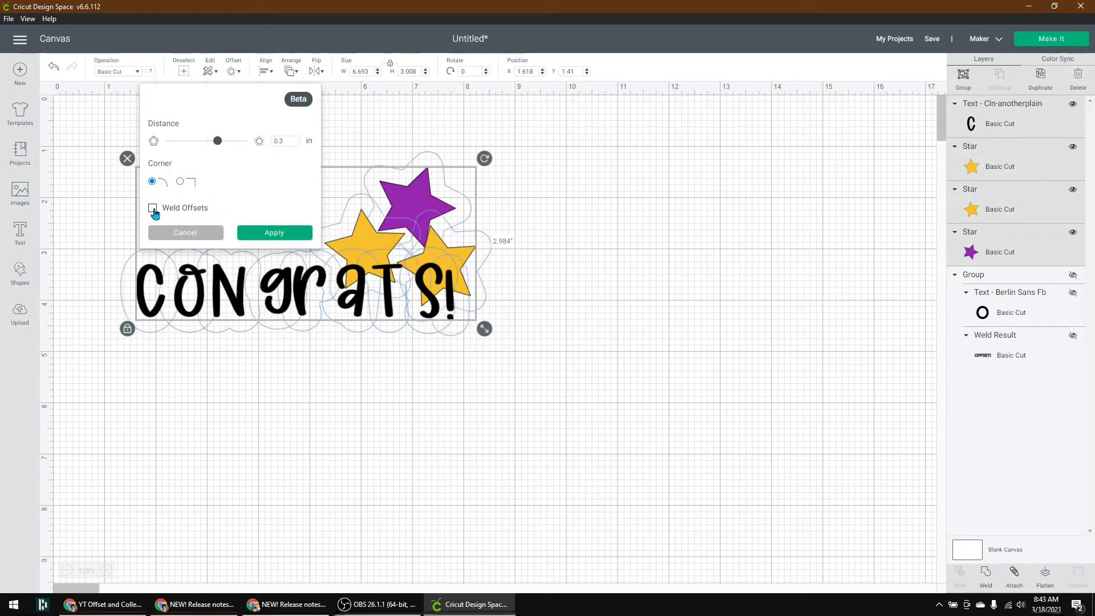
{"action": "left_click", "coordinate": [278, 233]}
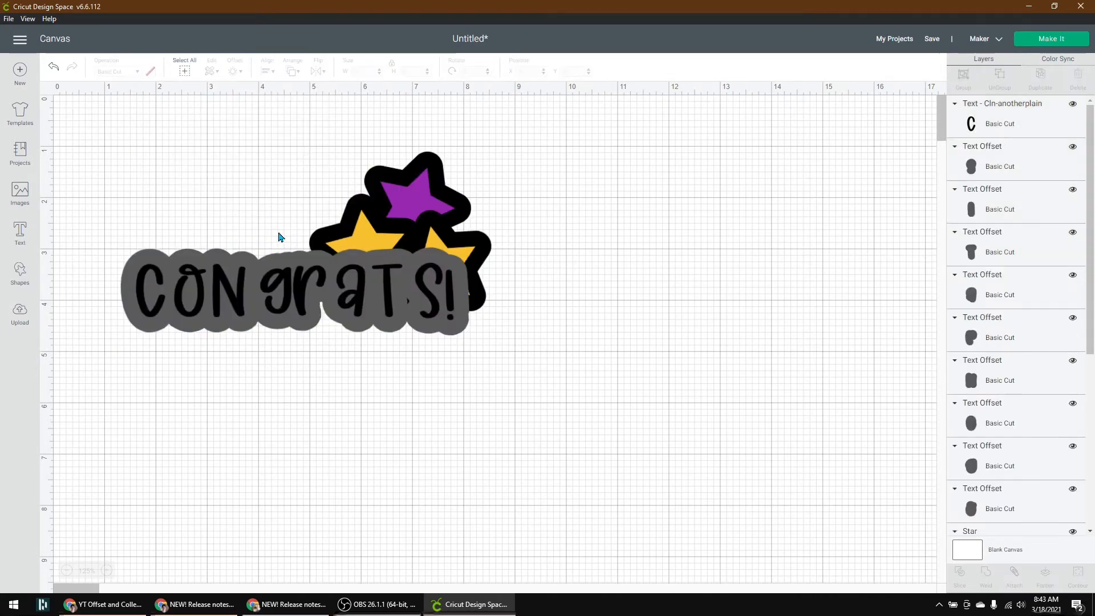
{"action": "left_click", "coordinate": [1070, 126]}
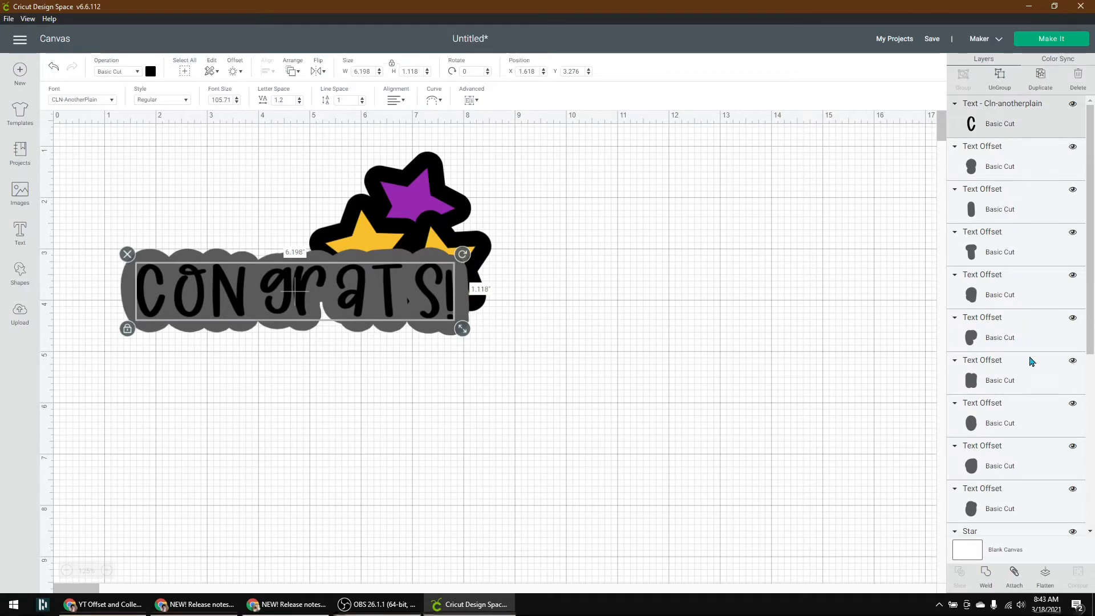
{"action": "scroll", "coordinate": [1029, 359], "scroll_direction": "down", "scroll_amount": 5}
{"action": "left_click", "coordinate": [1015, 187]}
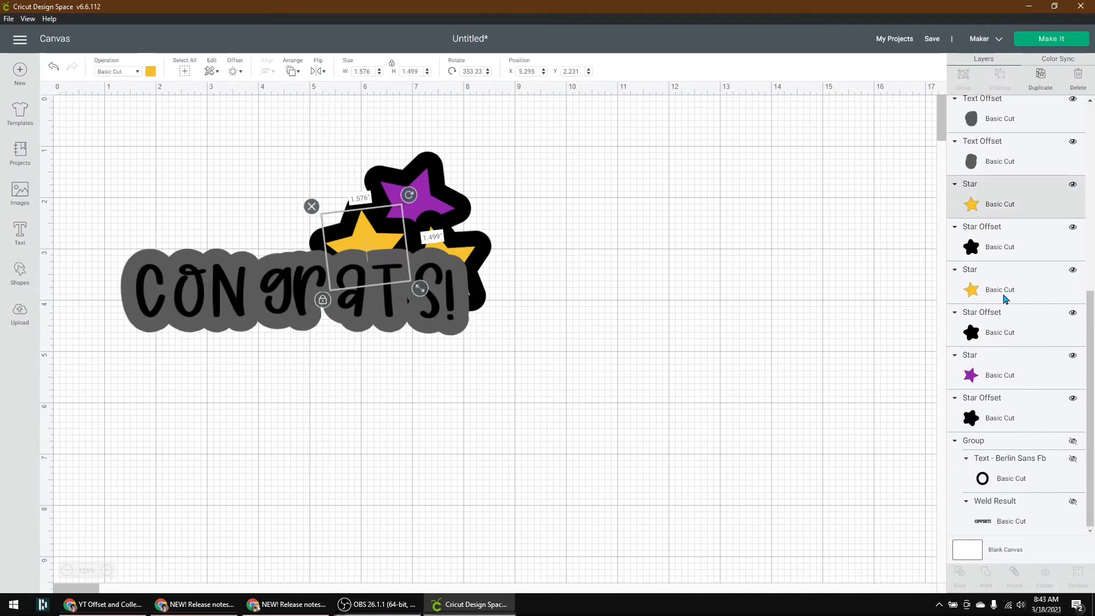
{"action": "scroll", "coordinate": [1013, 239], "scroll_direction": "up", "scroll_amount": 5}
Duplicate the Congrats! text and three stars without their offsets, and move the copies to the empty area below the original.
{"action": "left_click", "coordinate": [1002, 117]}
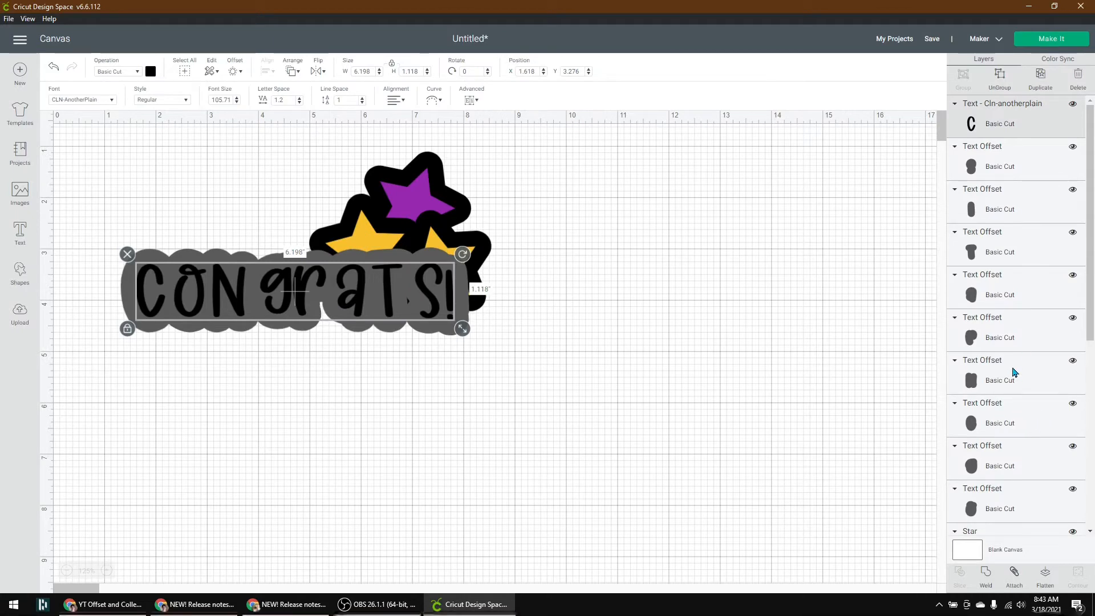
{"action": "scroll", "coordinate": [1015, 372], "scroll_direction": "down", "scroll_amount": 5}
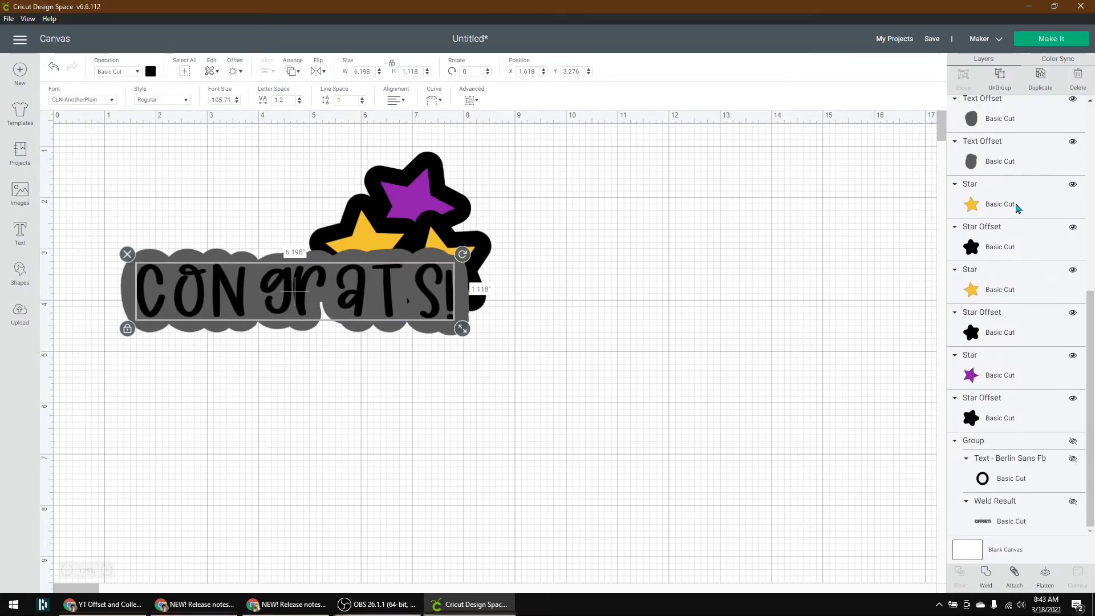
{"action": "left_click", "coordinate": [1017, 207], "text": "shift"}
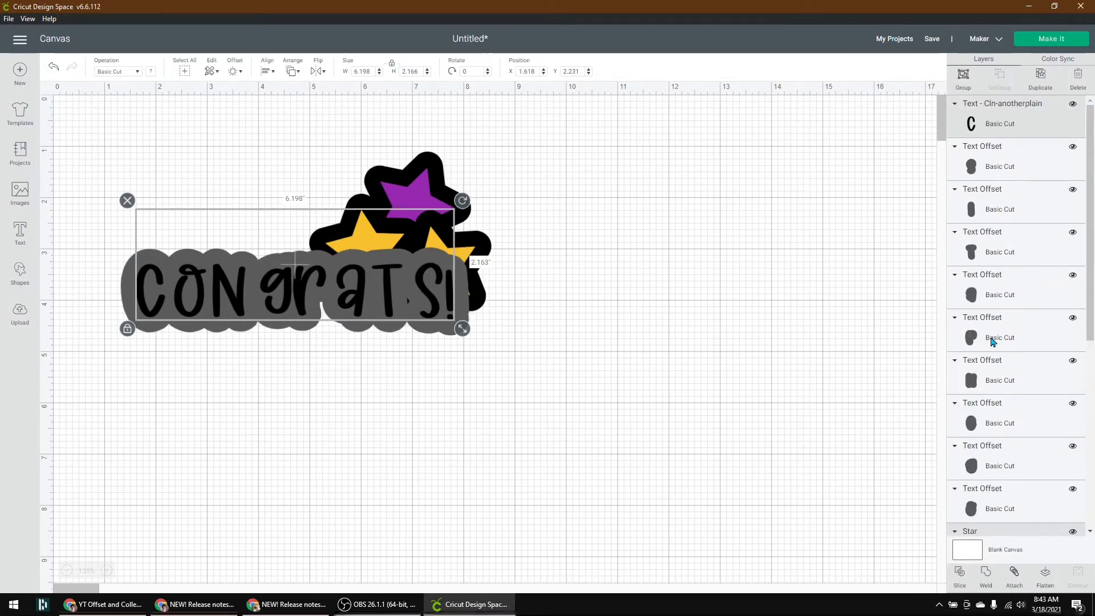
{"action": "scroll", "coordinate": [1030, 372], "scroll_direction": "down", "scroll_amount": 1}
{"action": "scroll", "coordinate": [1030, 372], "scroll_direction": "down", "scroll_amount": 3}
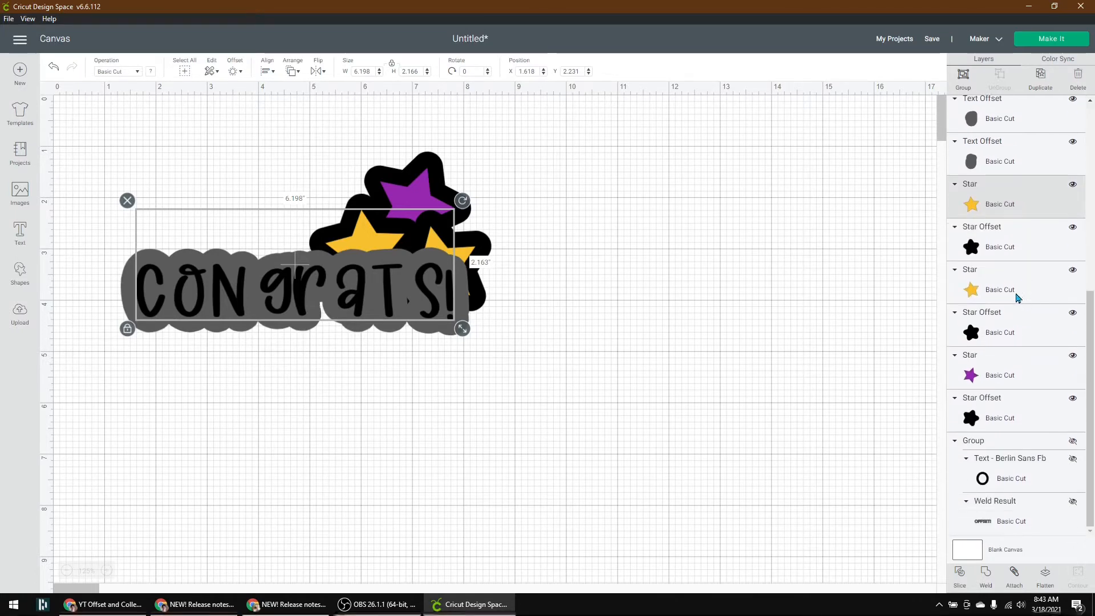
{"action": "left_click", "coordinate": [1017, 293], "text": "shift"}
{"action": "scroll", "coordinate": [1021, 304], "scroll_direction": "down", "scroll_amount": 3}
{"action": "scroll", "coordinate": [1022, 331], "scroll_direction": "down", "scroll_amount": 2}
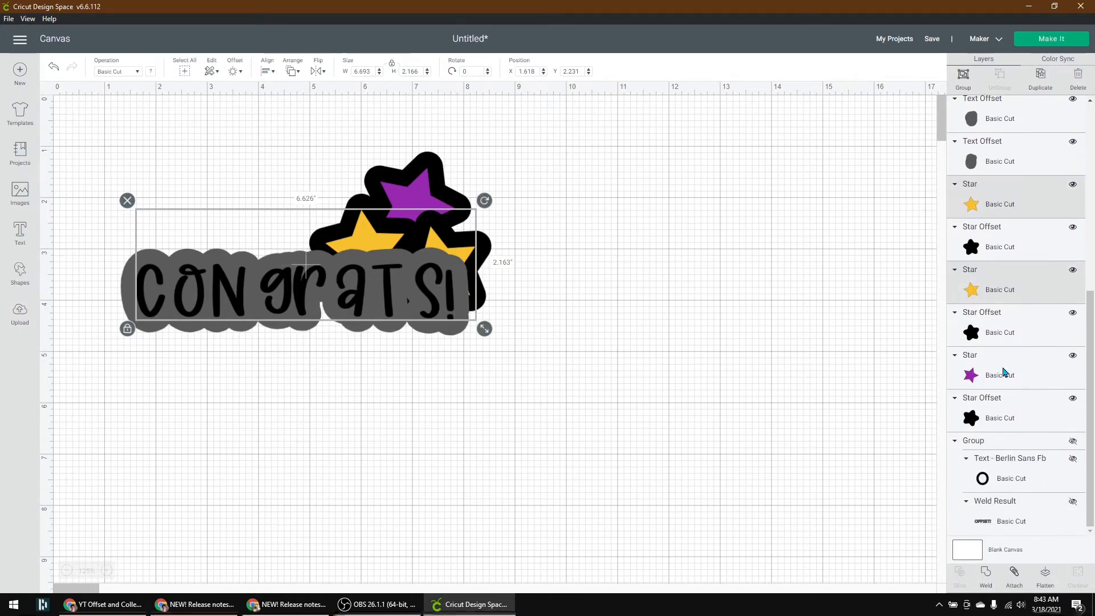
{"action": "left_click", "coordinate": [1004, 371], "text": "shift"}
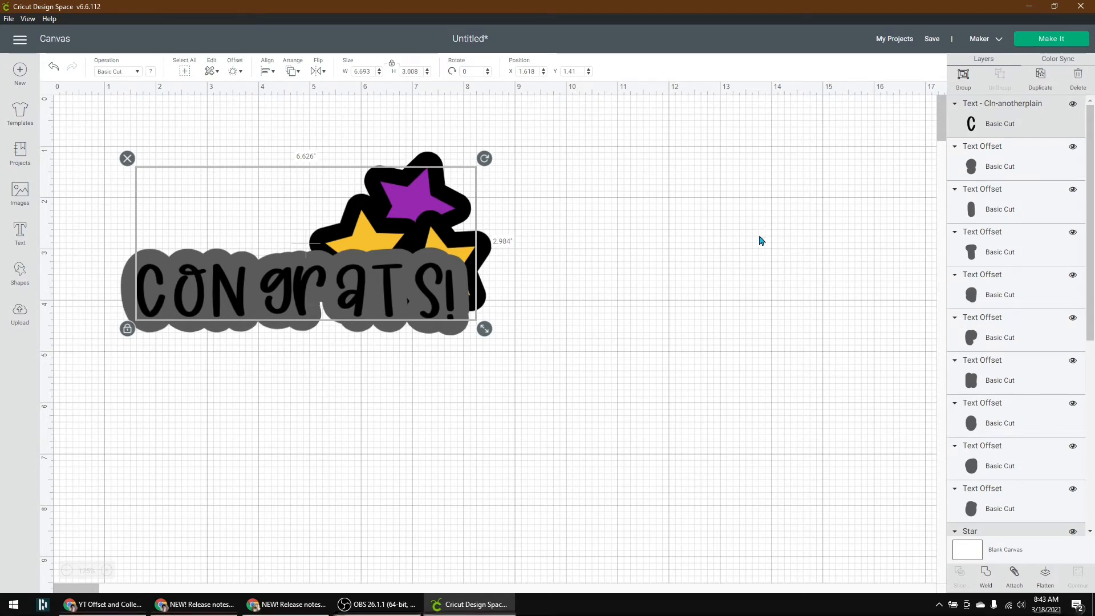
{"action": "key", "text": "ctrl+d"}
{"action": "left_click_drag", "start_coordinate": [434, 302], "coordinate": [727, 490]}
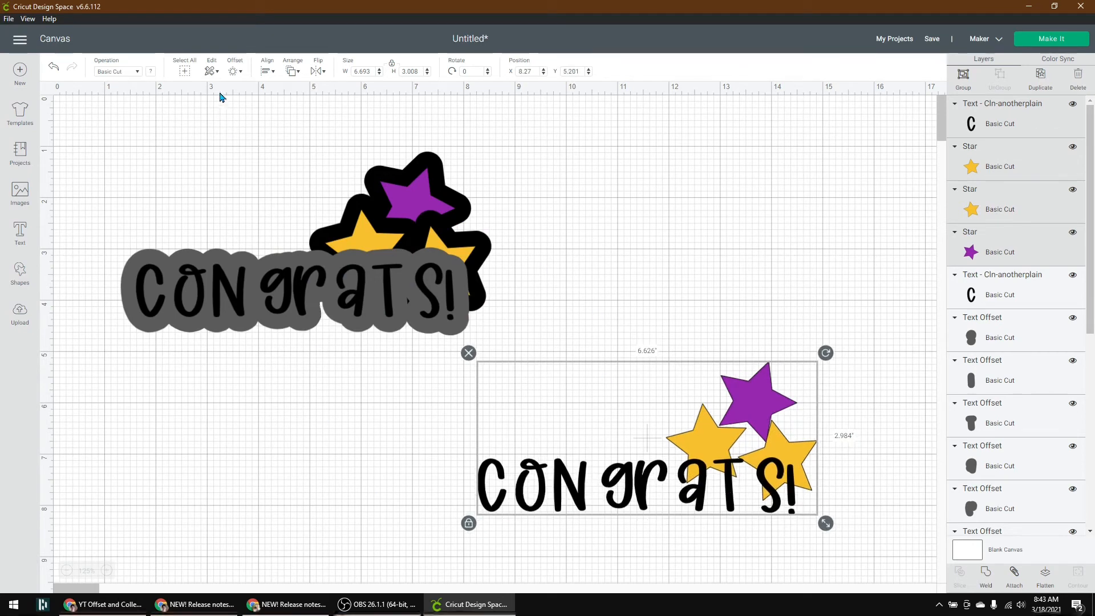
Apply a 0.3 in rounded offset with Weld Offsets turned on to the duplicated design, and color that offset light grey.
{"action": "left_click", "coordinate": [236, 72]}
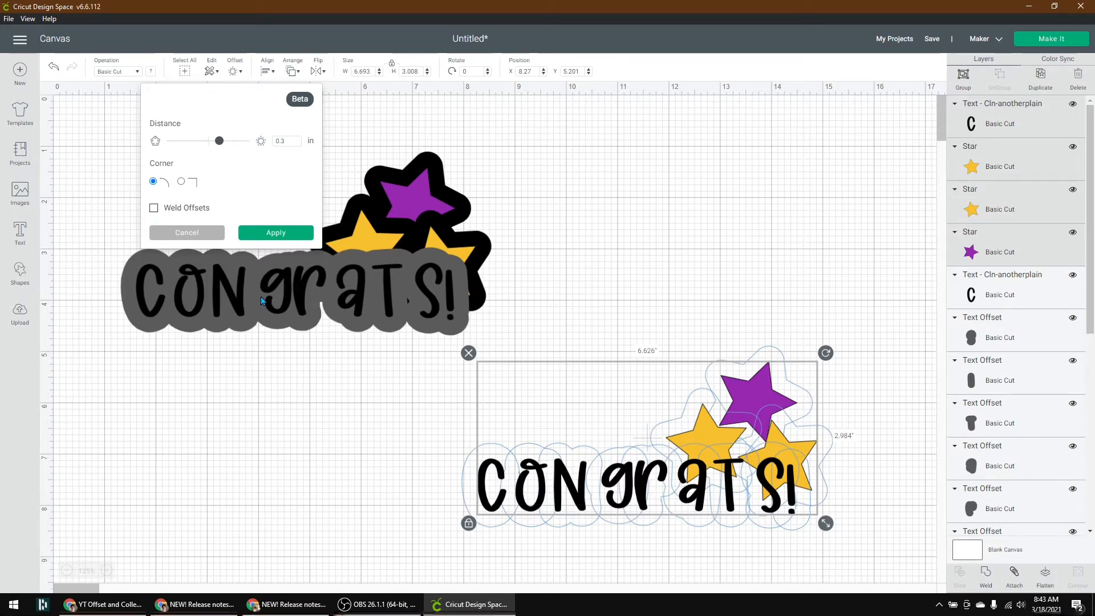
{"action": "left_click", "coordinate": [153, 208]}
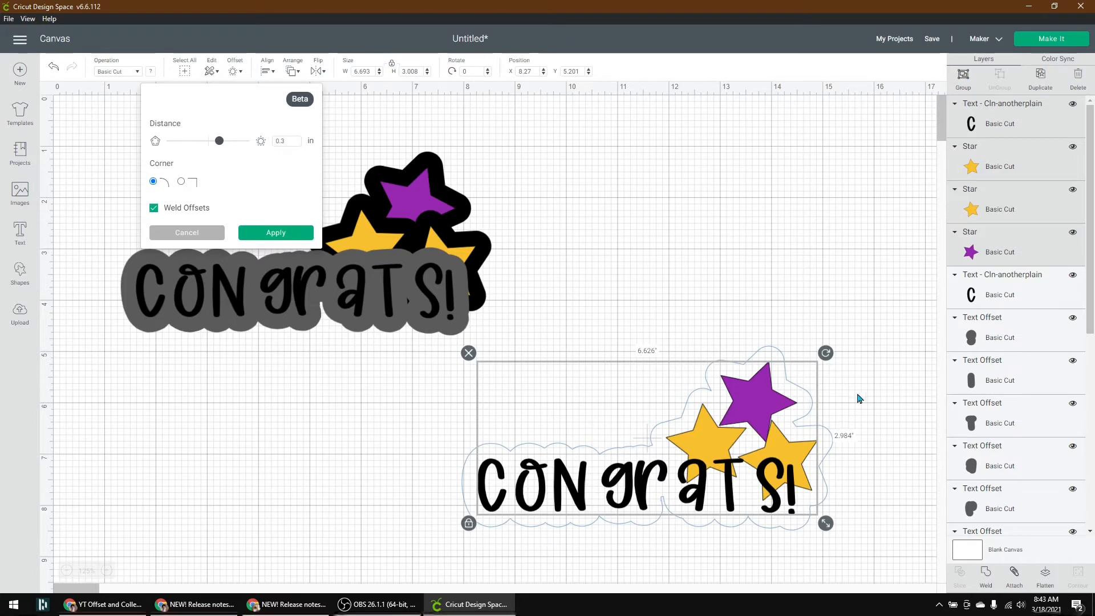
{"action": "left_click", "coordinate": [276, 233]}
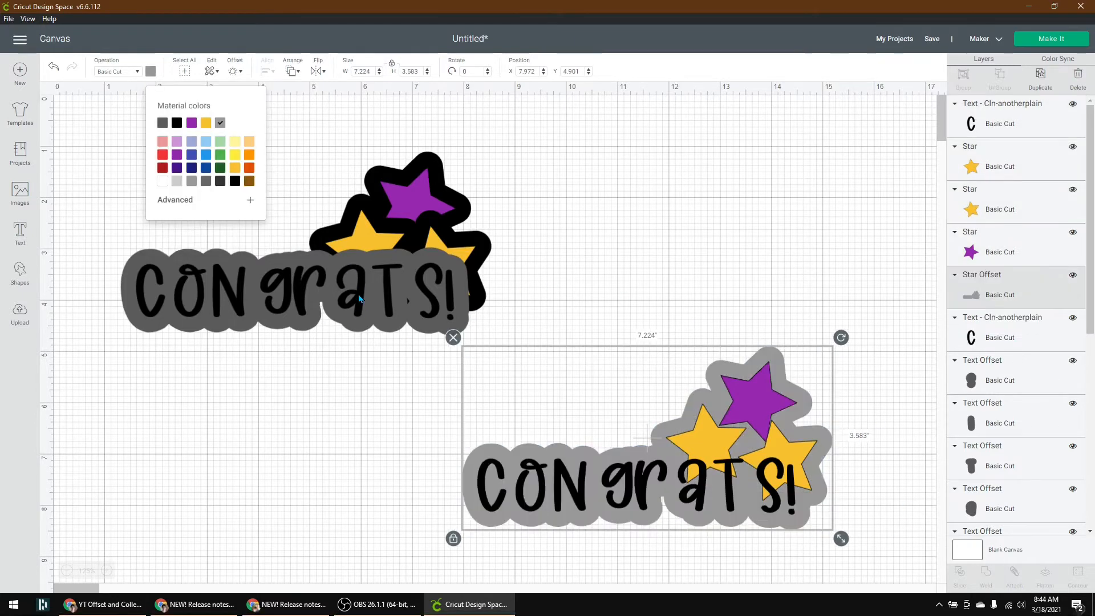
Pull the separate offset piece behind the letter r out above the first design, and put it back behind the letters.
{"action": "left_click", "coordinate": [360, 295]}
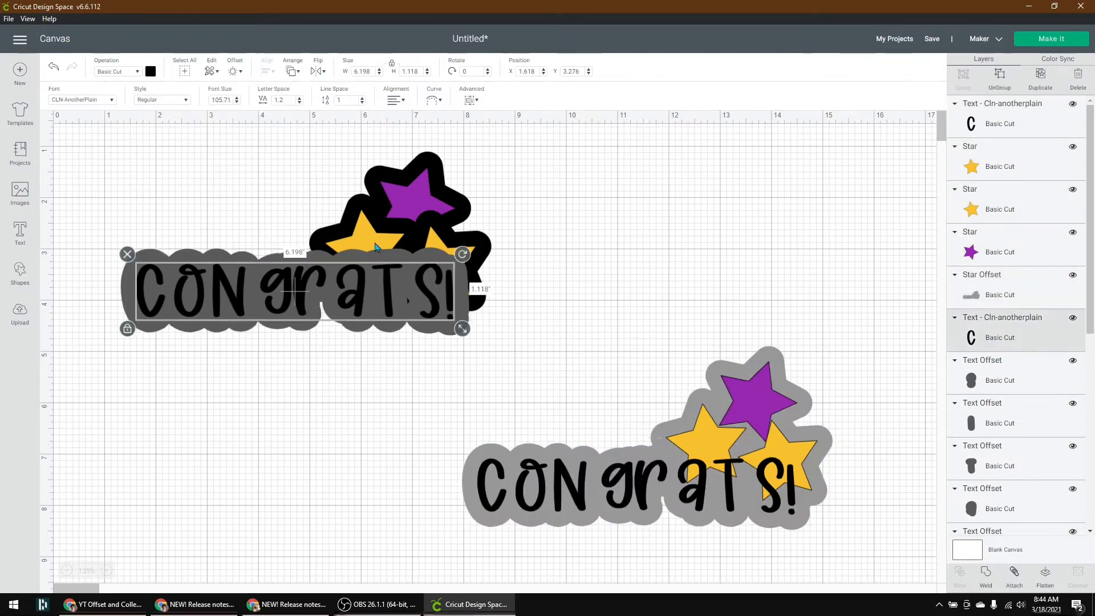
{"action": "left_click", "coordinate": [305, 260]}
{"action": "left_click_drag", "start_coordinate": [304, 255], "coordinate": [267, 141]}
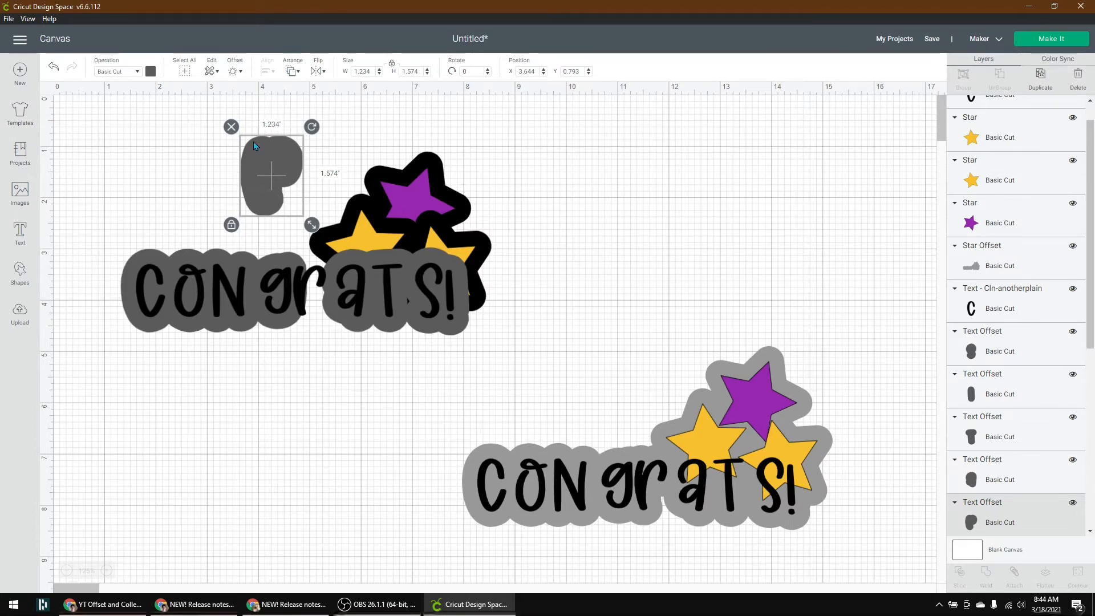
{"action": "left_click_drag", "start_coordinate": [254, 141], "coordinate": [297, 260]}
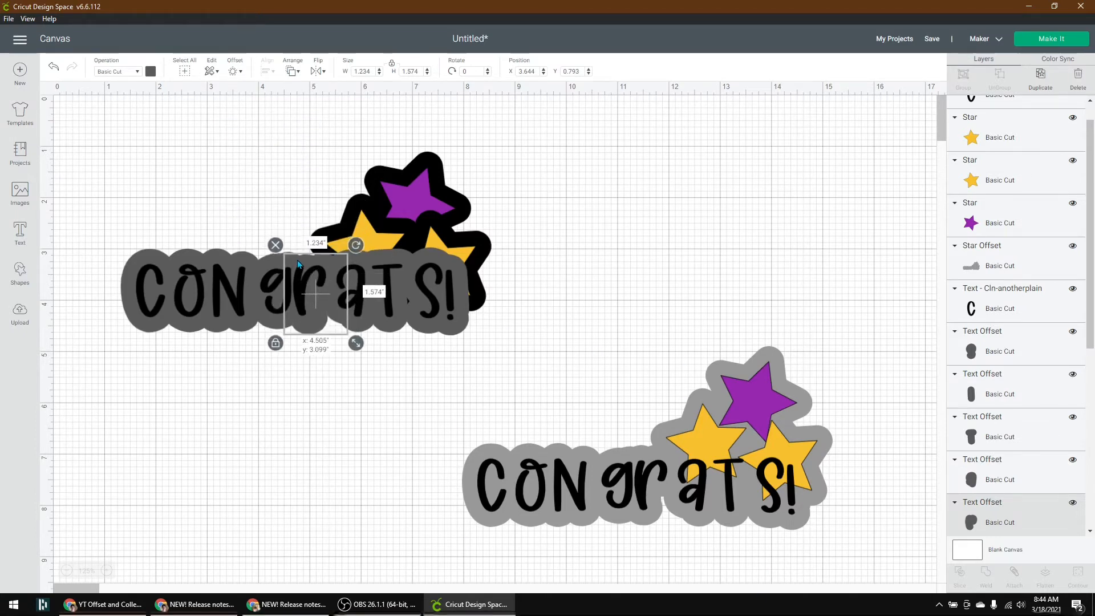
{"action": "left_click", "coordinate": [706, 240]}
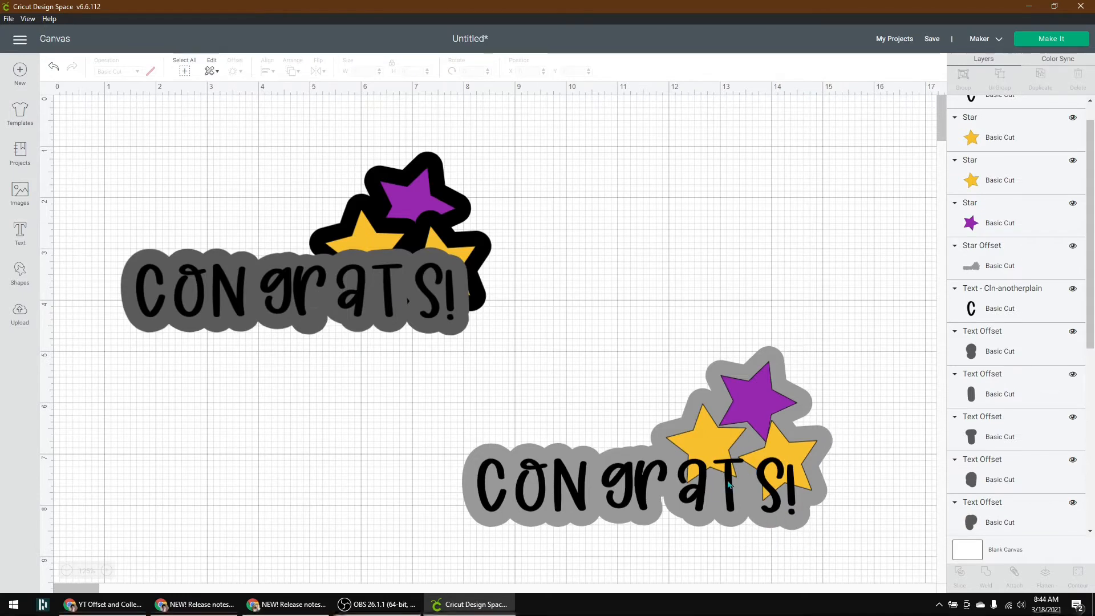
Move the duplicated text and its welded offset away from the stars, and try a further offset around the welded shape.
{"action": "left_click_drag", "start_coordinate": [727, 502], "coordinate": [773, 239]}
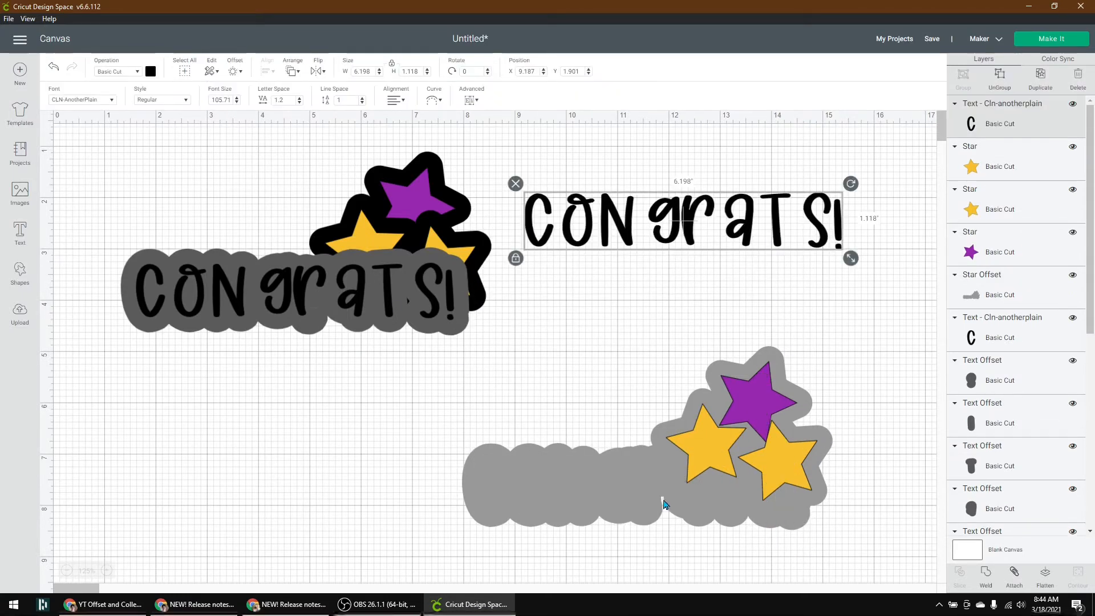
{"action": "left_click_drag", "start_coordinate": [630, 488], "coordinate": [463, 506]}
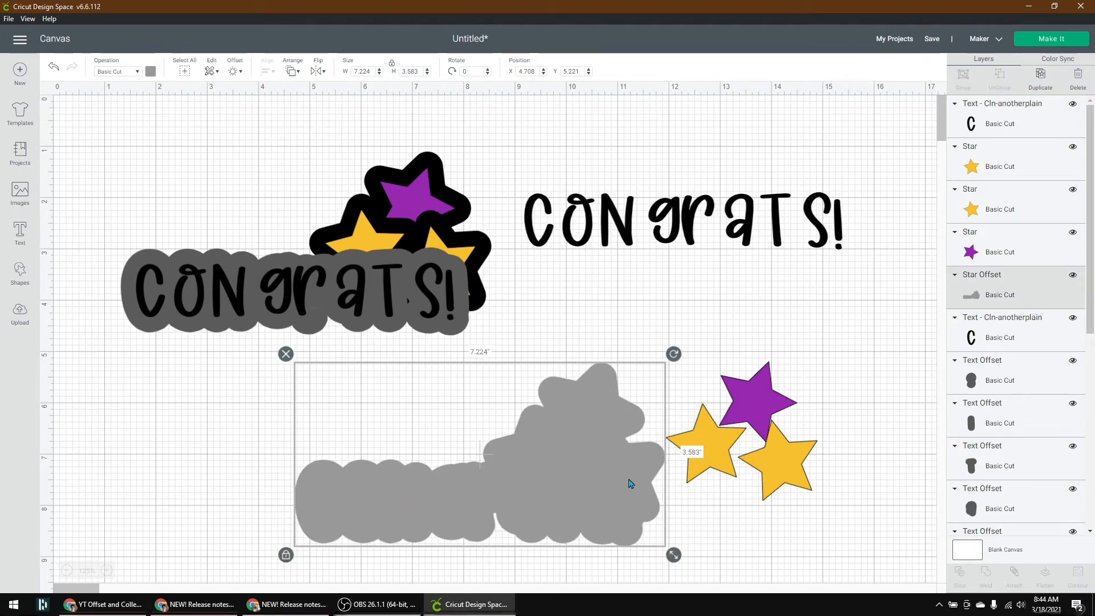
{"action": "left_click", "coordinate": [234, 71]}
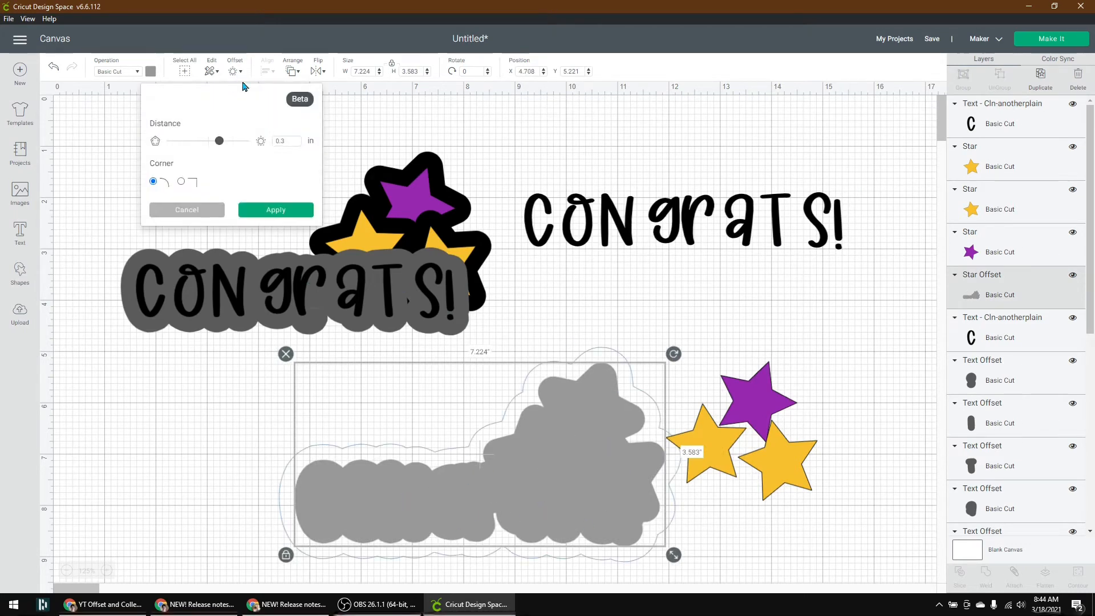
{"action": "left_click_drag", "start_coordinate": [219, 141], "coordinate": [223, 140]}
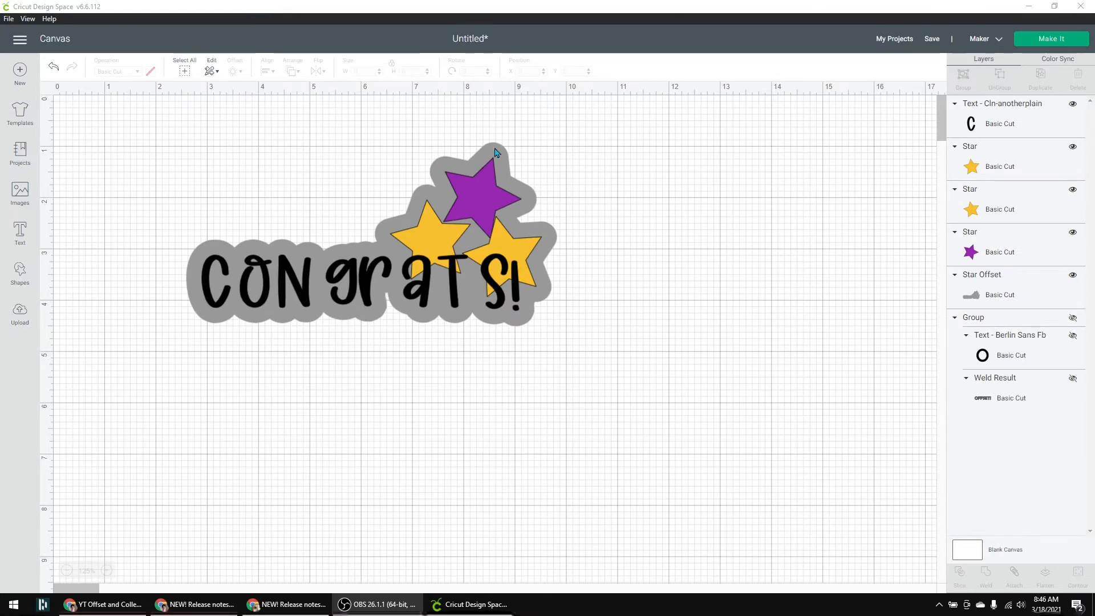
Color the welded offset behind the Congrats! text and stars white.
{"action": "left_click", "coordinate": [999, 302]}
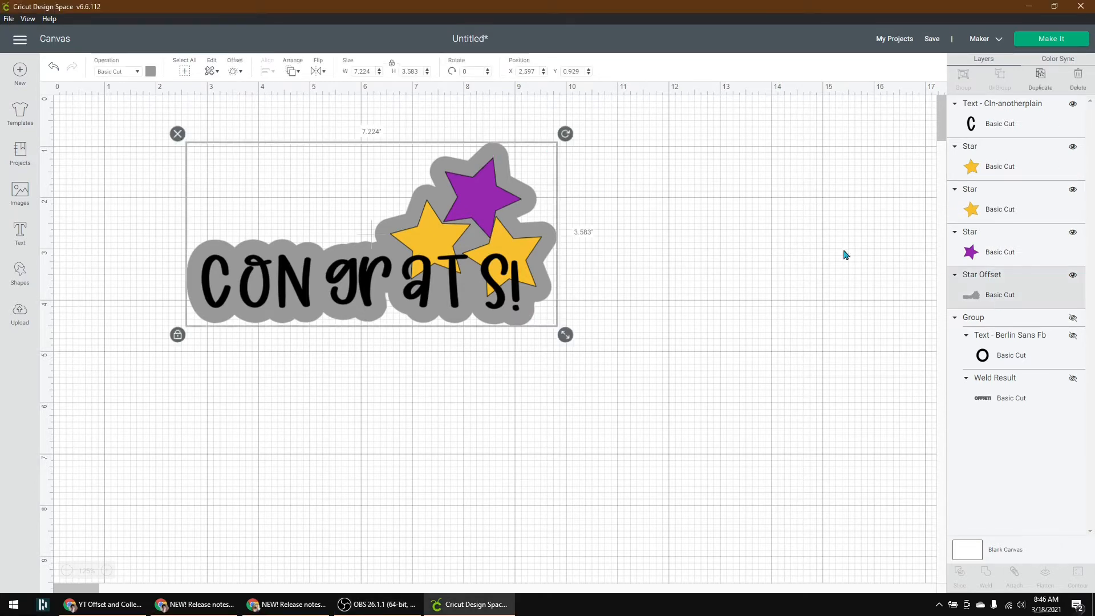
{"action": "left_click", "coordinate": [150, 73]}
{"action": "left_click", "coordinate": [162, 182]}
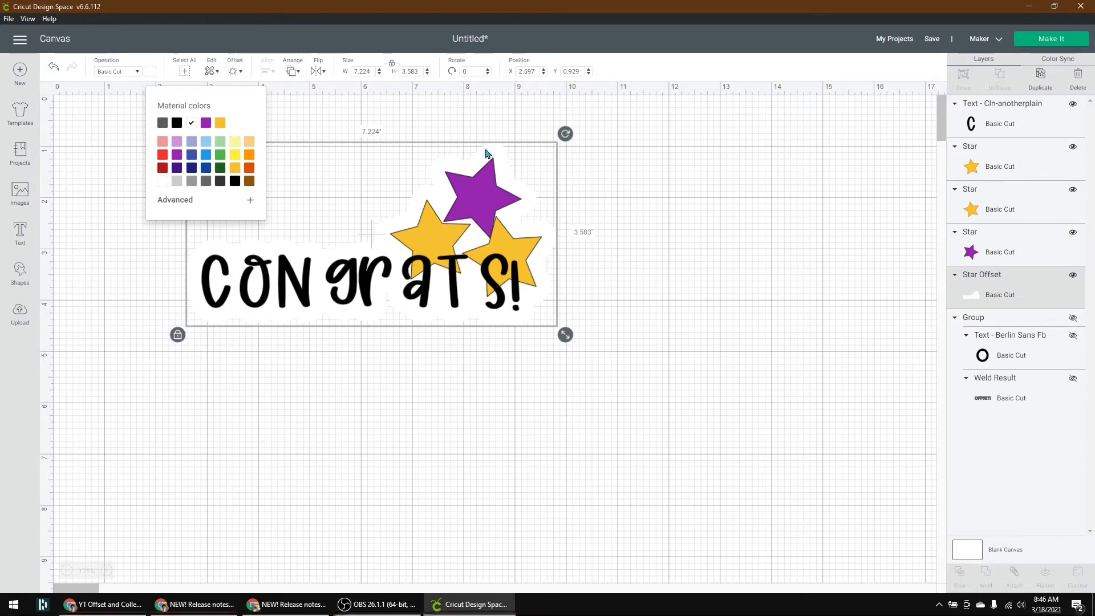
Flatten the Congrats! text, stars and white offset into one Print Then Cut layer, and unflatten it again.
{"action": "left_click", "coordinate": [367, 121]}
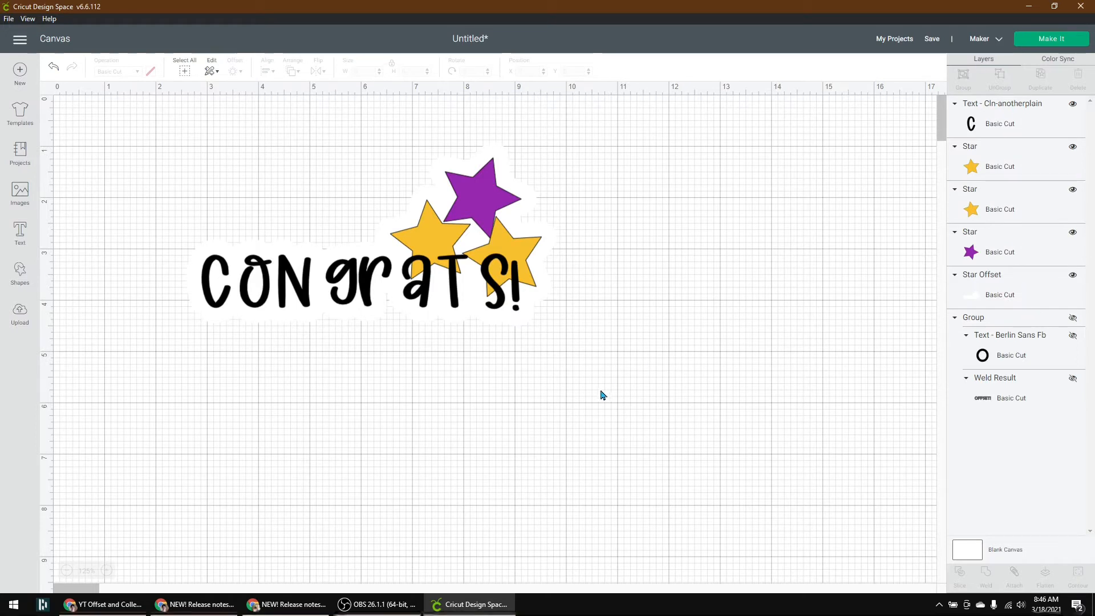
{"action": "left_click_drag", "start_coordinate": [601, 392], "coordinate": [189, 126]}
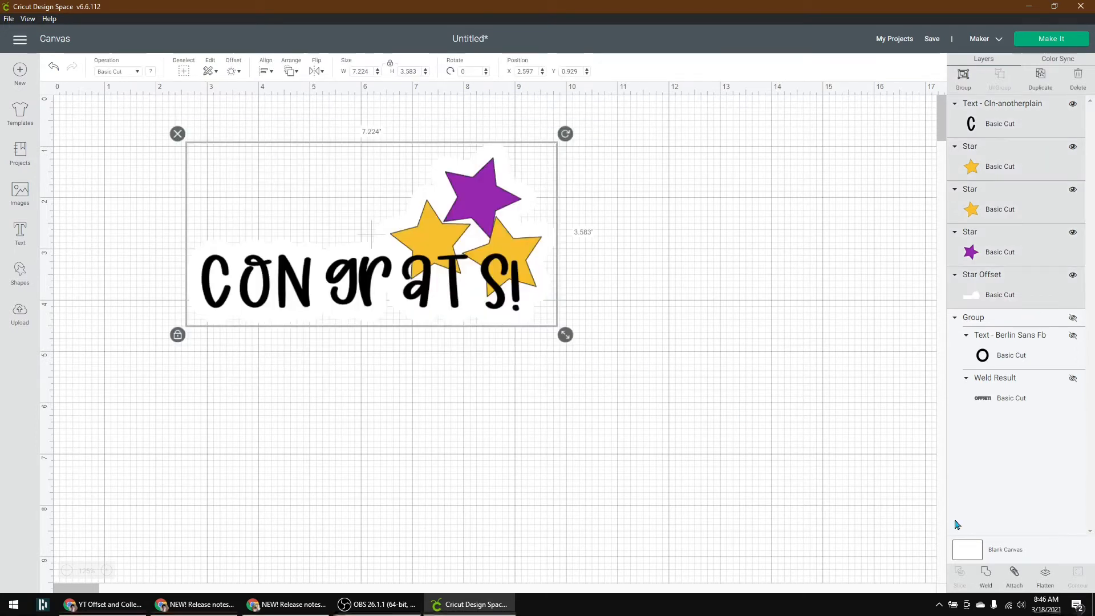
{"action": "left_click", "coordinate": [1046, 574]}
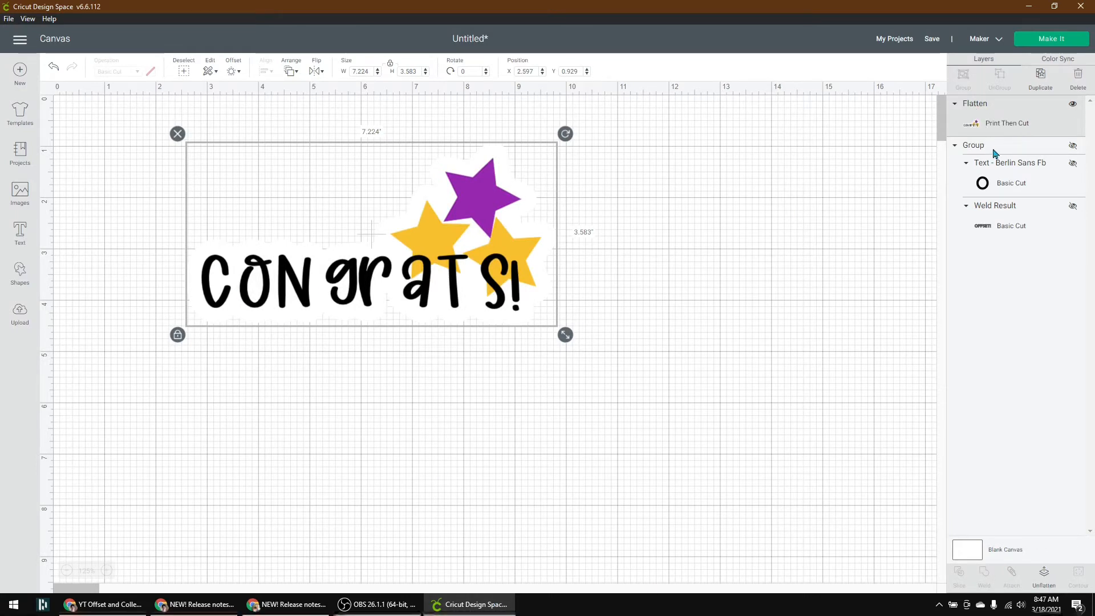
{"action": "left_click", "coordinate": [1046, 579]}
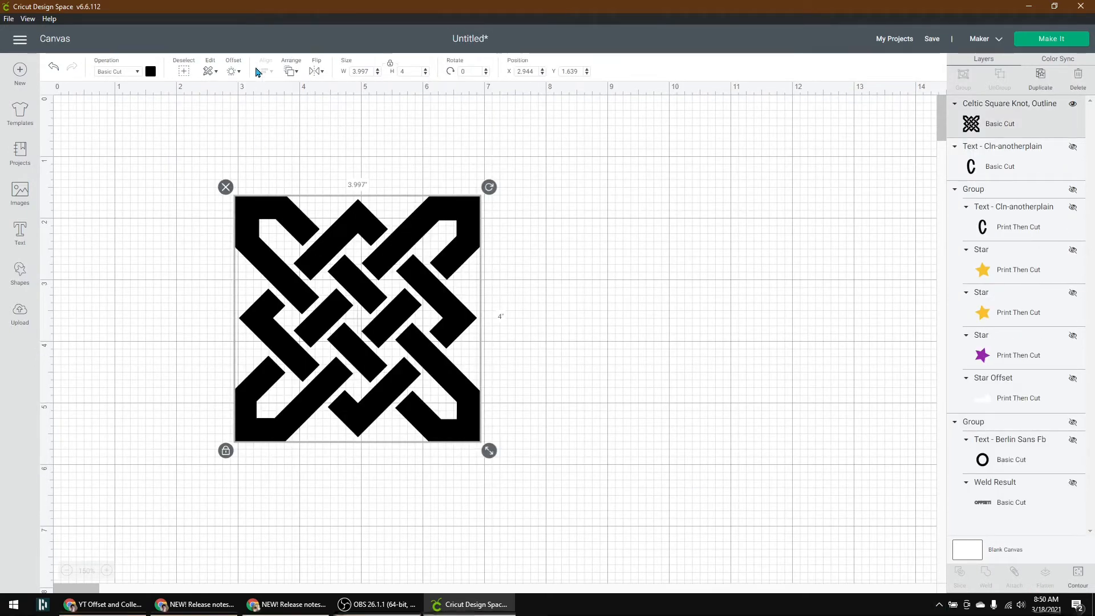
Apply a 0.125 in offset with square corners to the Celtic square knot.
{"action": "left_click", "coordinate": [239, 72]}
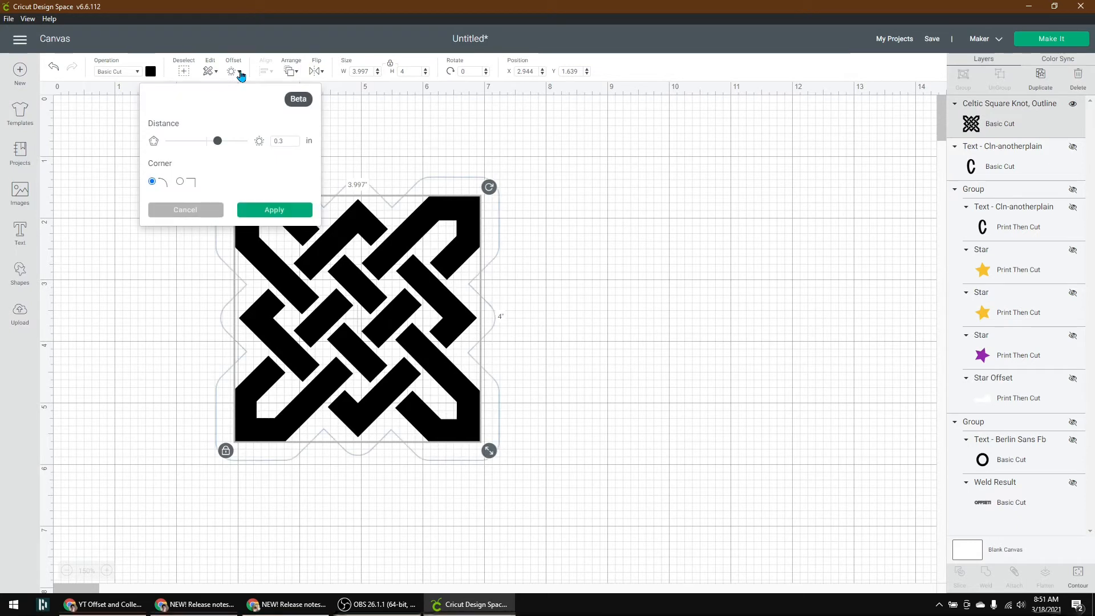
{"action": "double_click", "coordinate": [281, 141]}
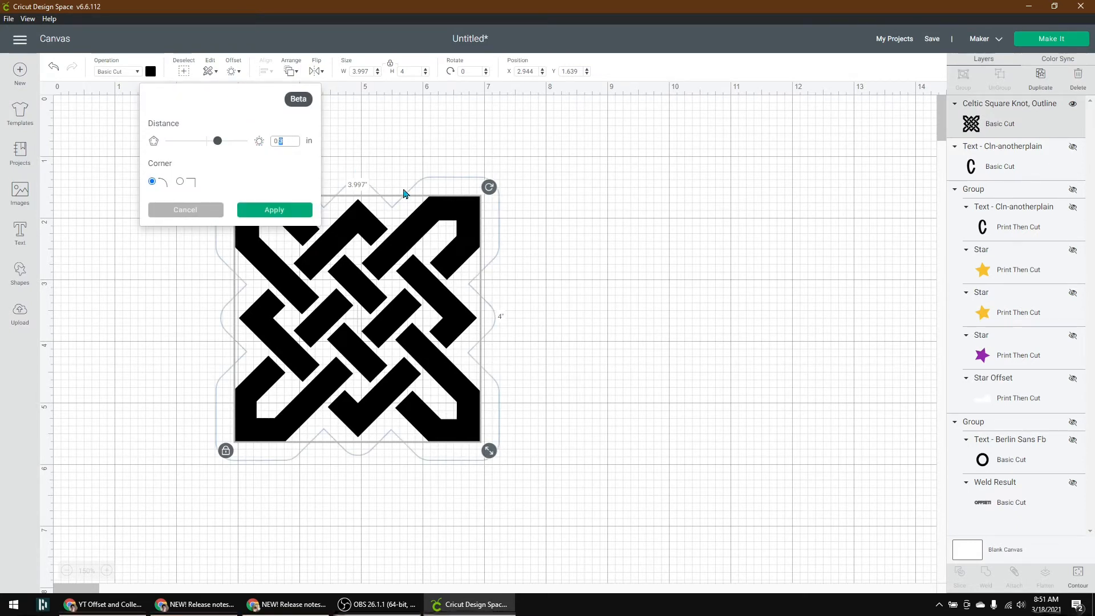
{"action": "type", "text": "125"}
{"action": "key", "text": "Return"}
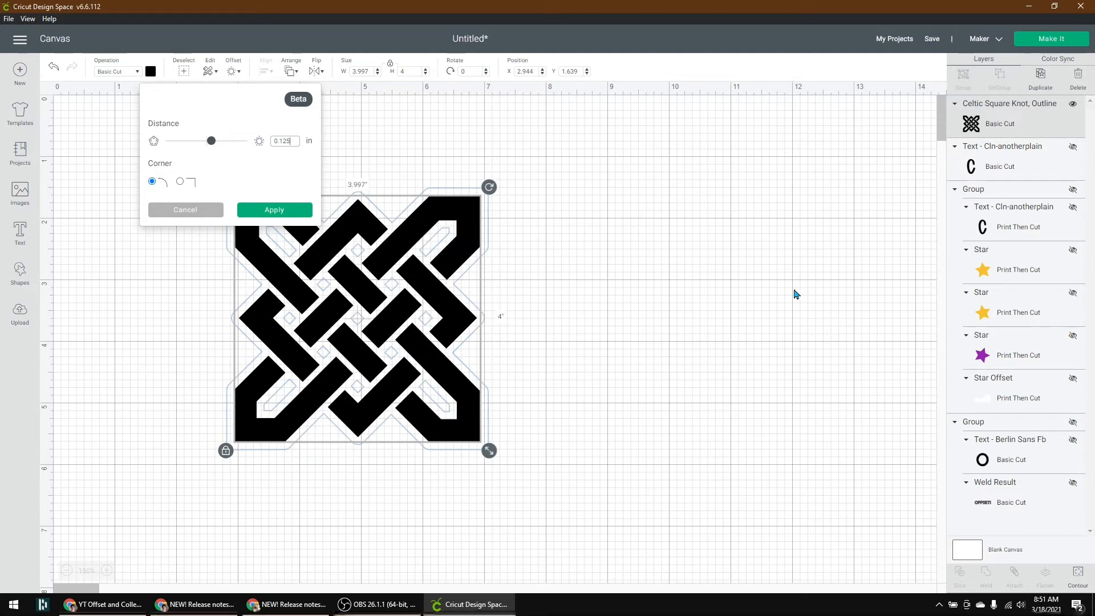
{"action": "left_click", "coordinate": [180, 183]}
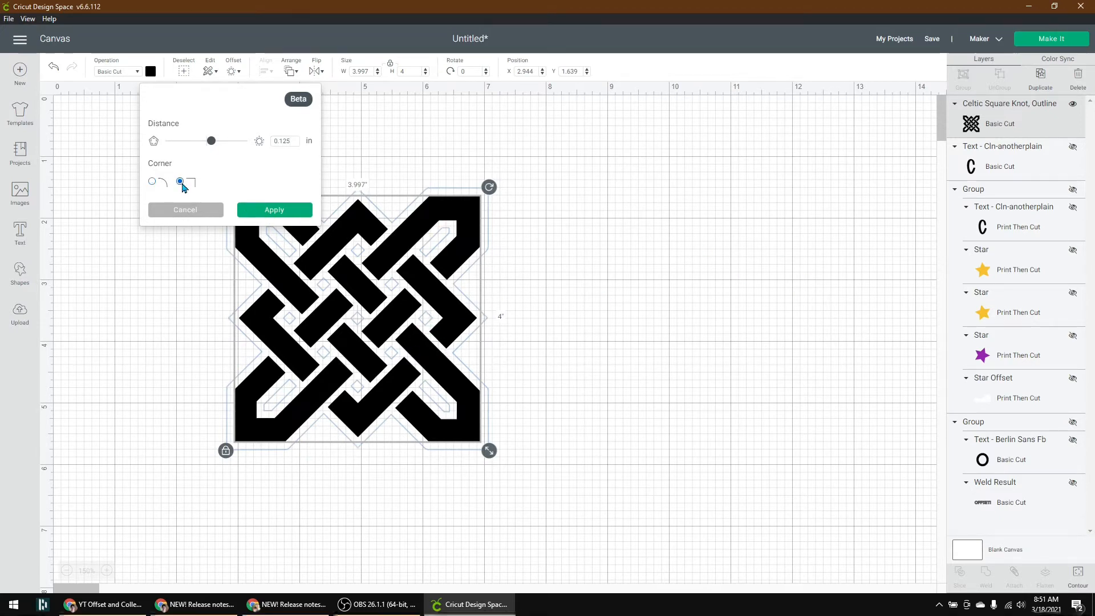
{"action": "left_click", "coordinate": [291, 215]}
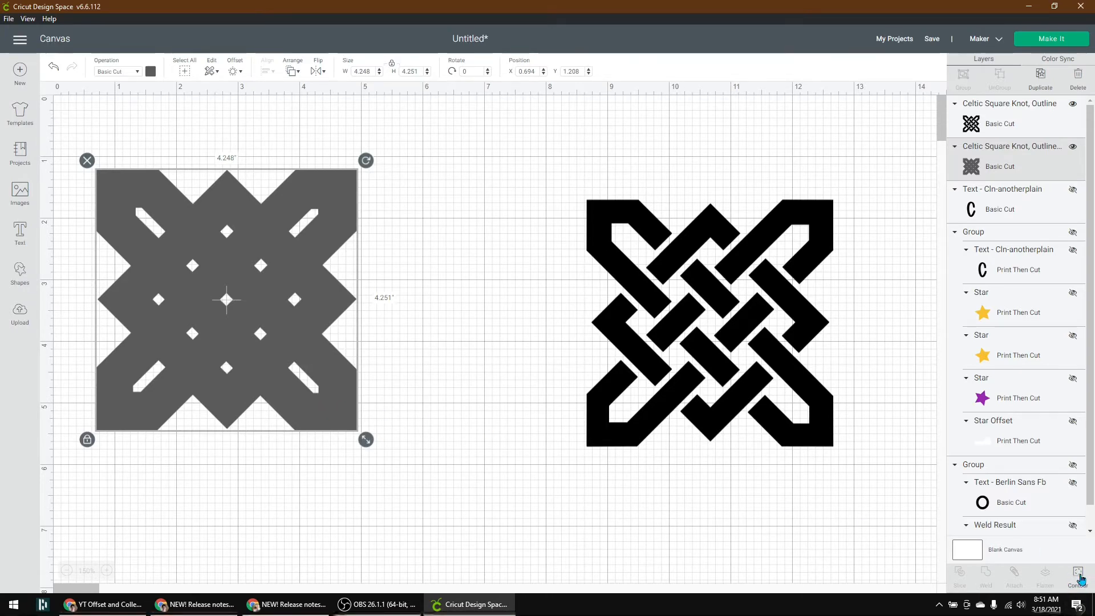
Hide all the inner contours of the knot's offset so it becomes a solid shape.
{"action": "left_click", "coordinate": [1078, 575]}
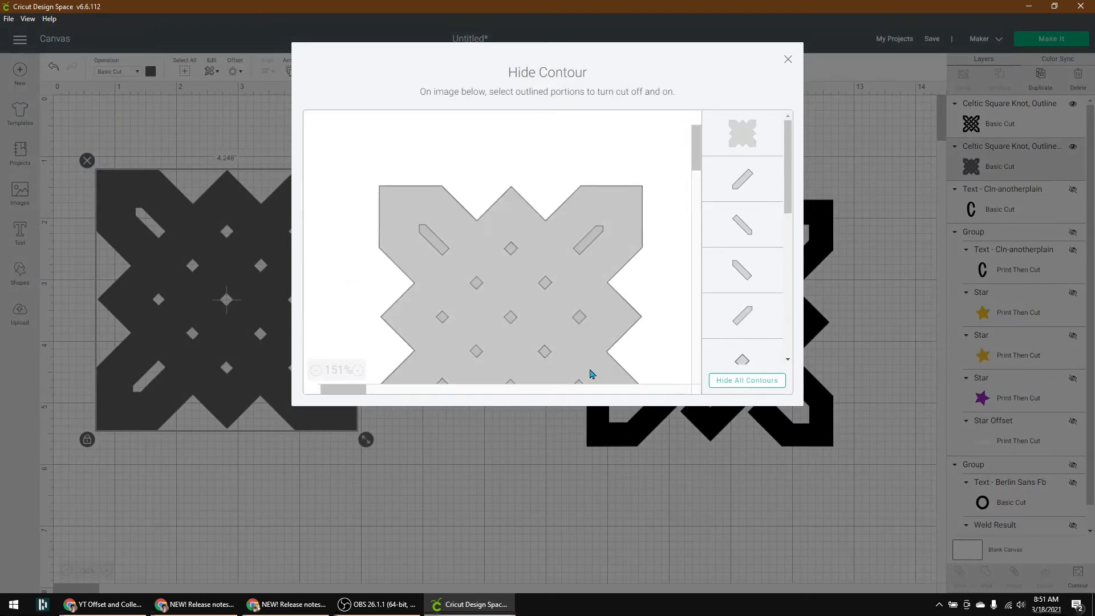
{"action": "scroll", "coordinate": [747, 348], "scroll_direction": "down", "scroll_amount": 8}
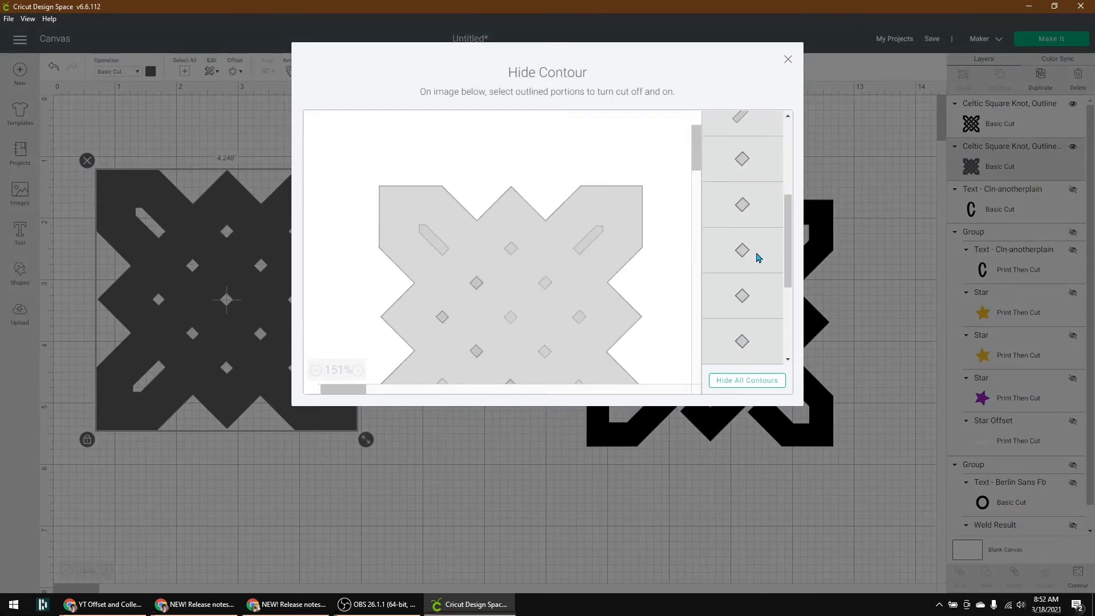
{"action": "left_click", "coordinate": [751, 211]}
{"action": "left_click", "coordinate": [752, 271]}
{"action": "left_click", "coordinate": [750, 298]}
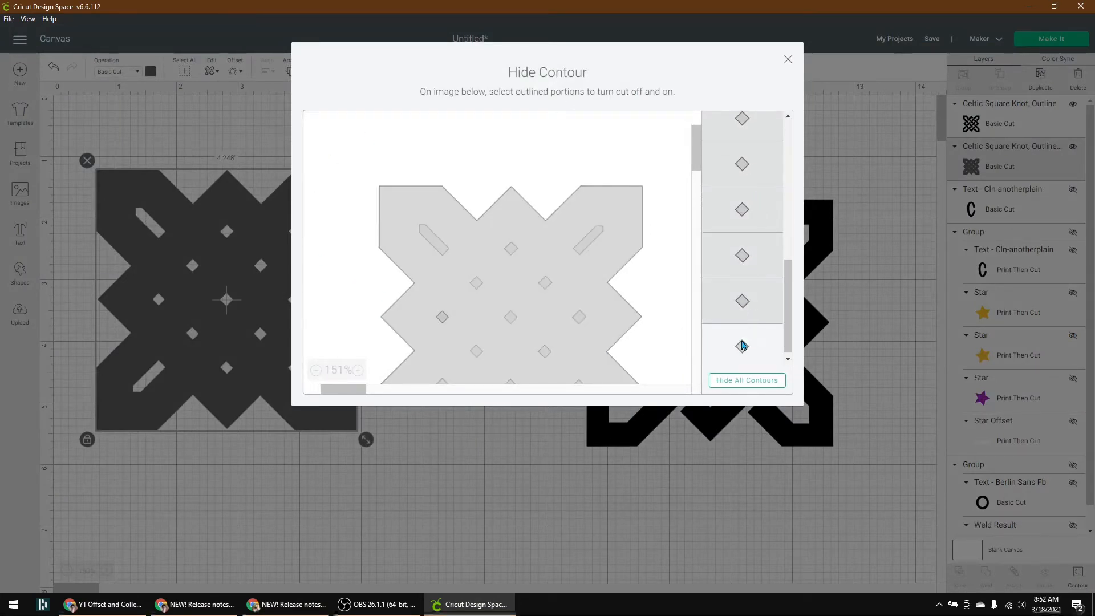
{"action": "left_click", "coordinate": [749, 330]}
{"action": "scroll", "coordinate": [754, 286], "scroll_direction": "down", "scroll_amount": 1}
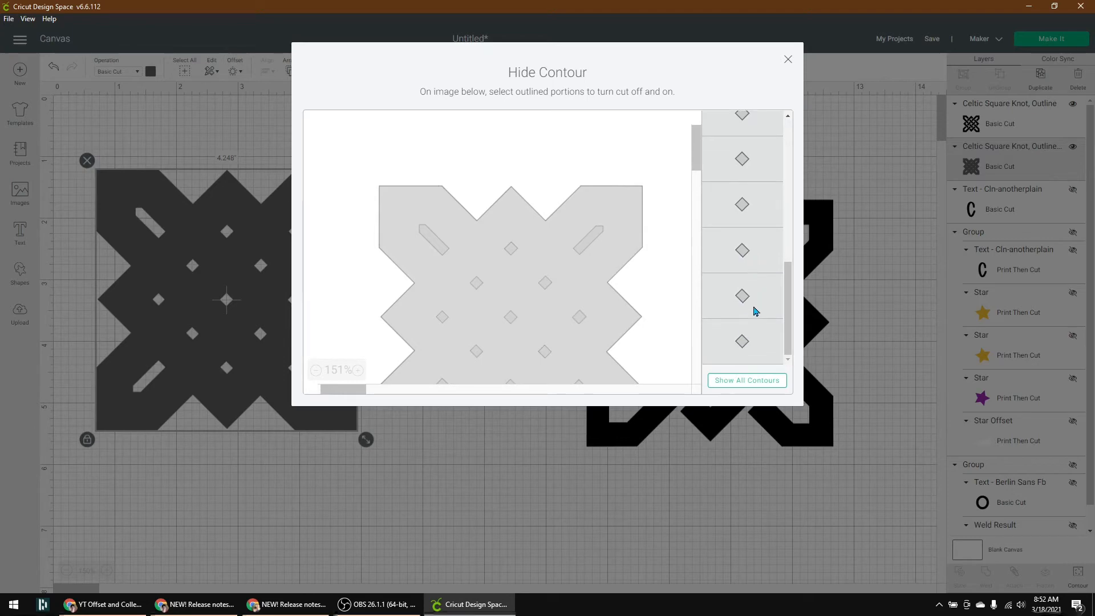
{"action": "left_click", "coordinate": [790, 60]}
Lay the Celtic knot over the solid offset, and separate the two shapes again.
{"action": "left_click_drag", "start_coordinate": [128, 349], "coordinate": [354, 443]}
{"action": "left_click_drag", "start_coordinate": [739, 290], "coordinate": [488, 364]}
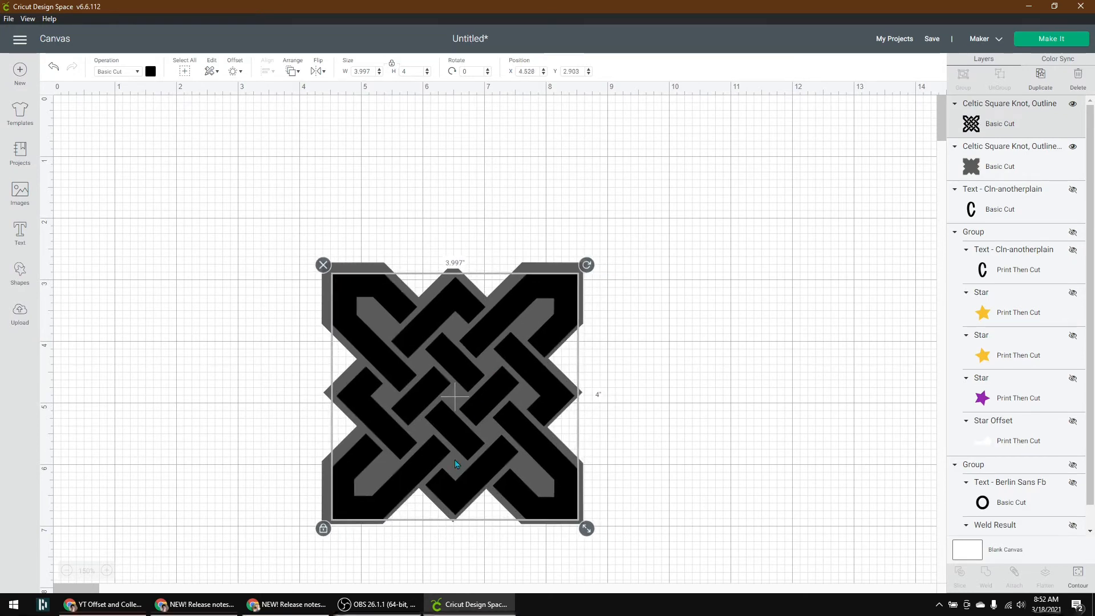
{"action": "key", "text": "ctrl+z"}
{"action": "key", "text": "ctrl+z"}
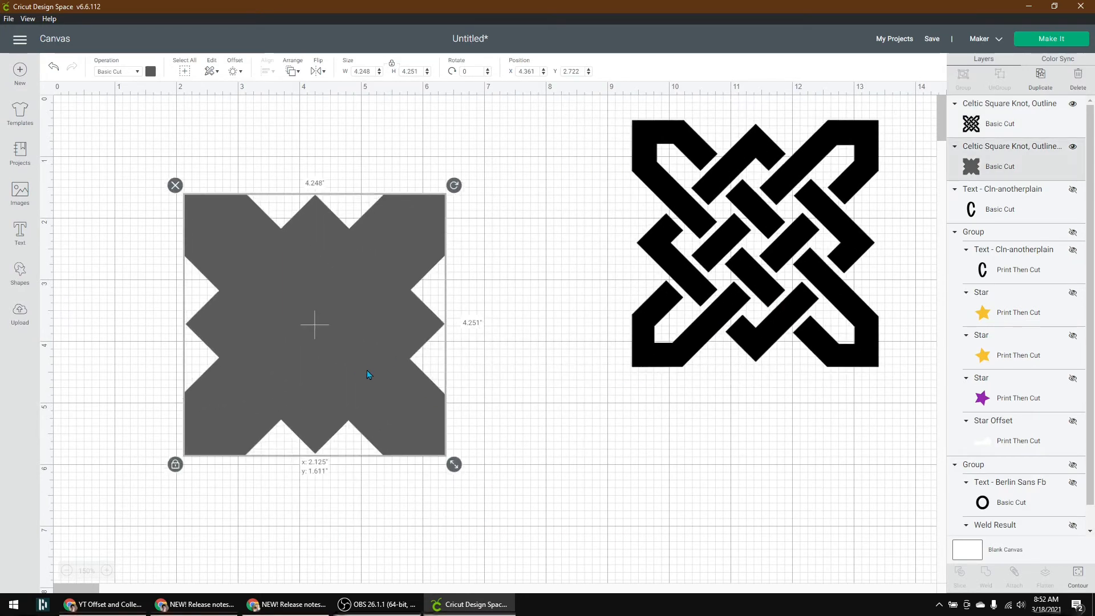
{"action": "key", "text": "ctrl+z"}
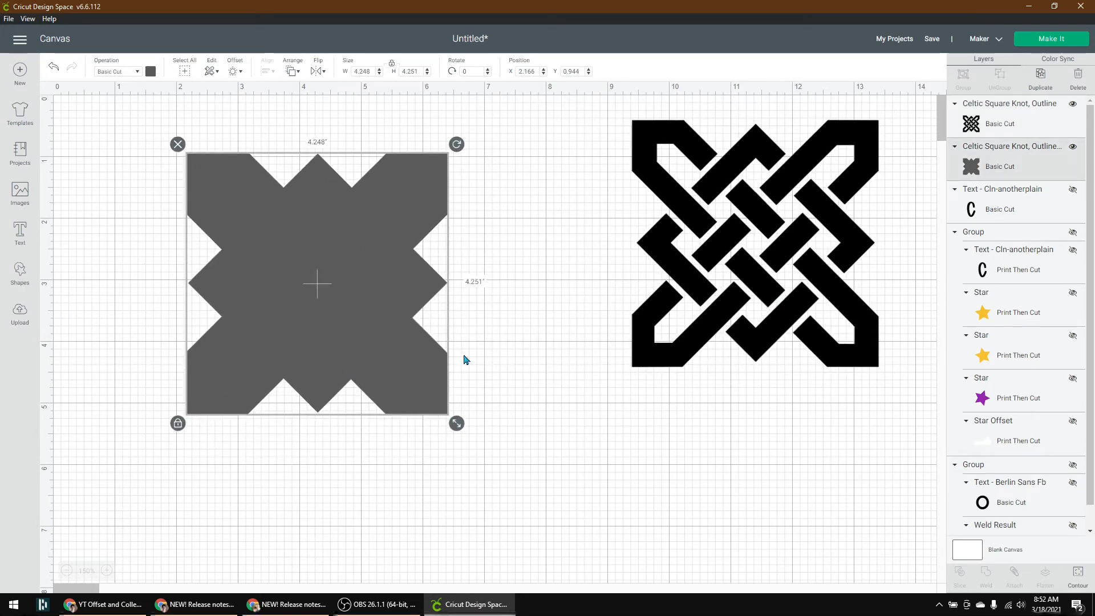
Restore the four elongated corner contours in the offset, and check them by laying the knot over it and moving it back beside it.
{"action": "left_click", "coordinate": [1080, 581]}
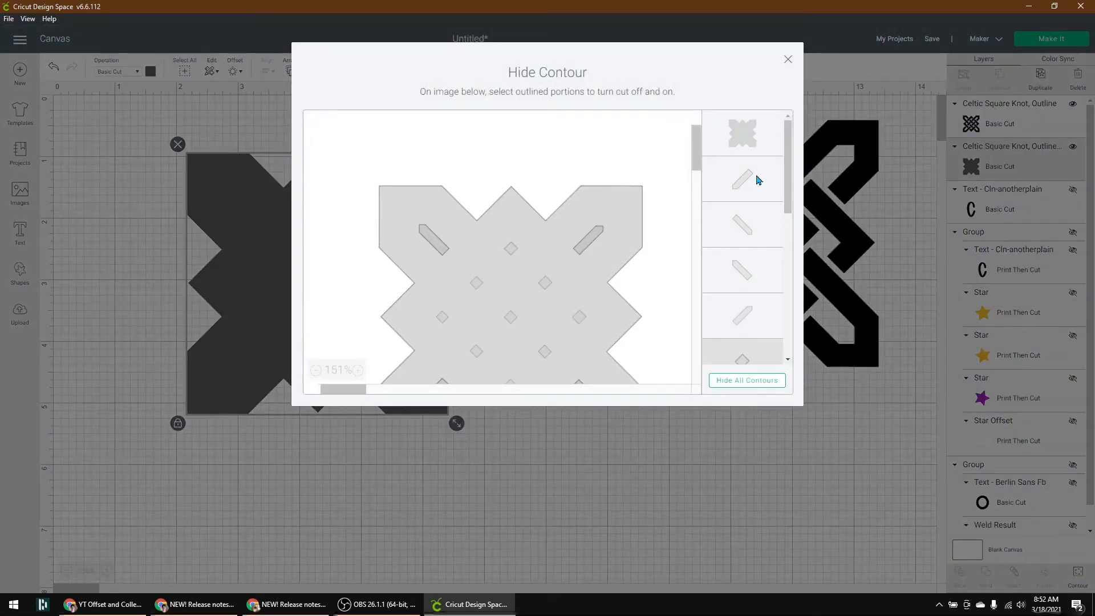
{"action": "left_click", "coordinate": [788, 59]}
{"action": "left_click", "coordinate": [797, 246]}
{"action": "left_click_drag", "start_coordinate": [797, 245], "coordinate": [358, 274]}
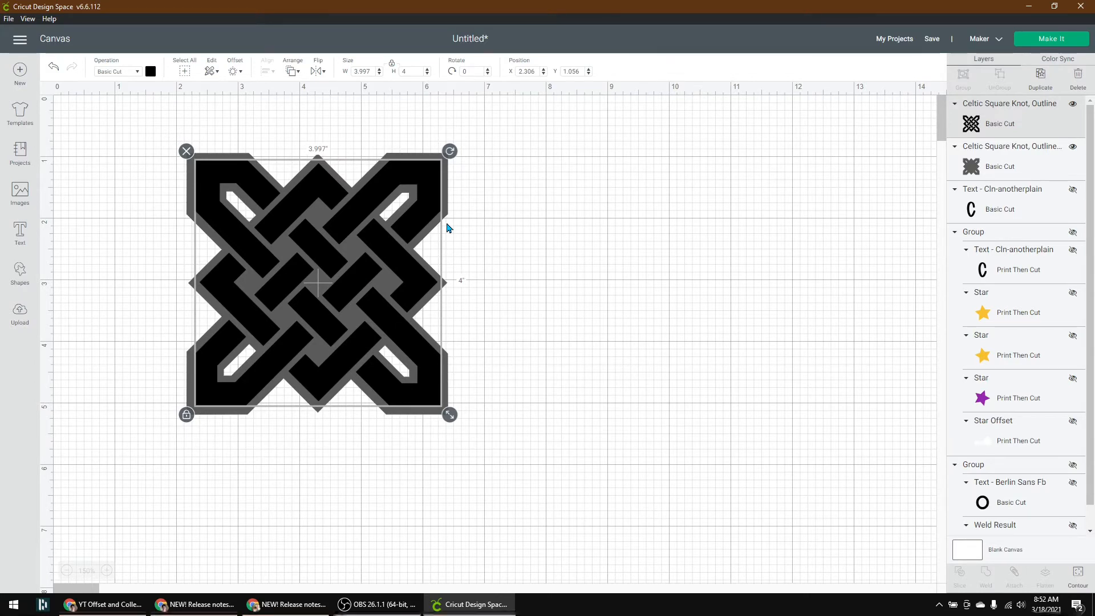
{"action": "left_click_drag", "start_coordinate": [341, 297], "coordinate": [655, 283]}
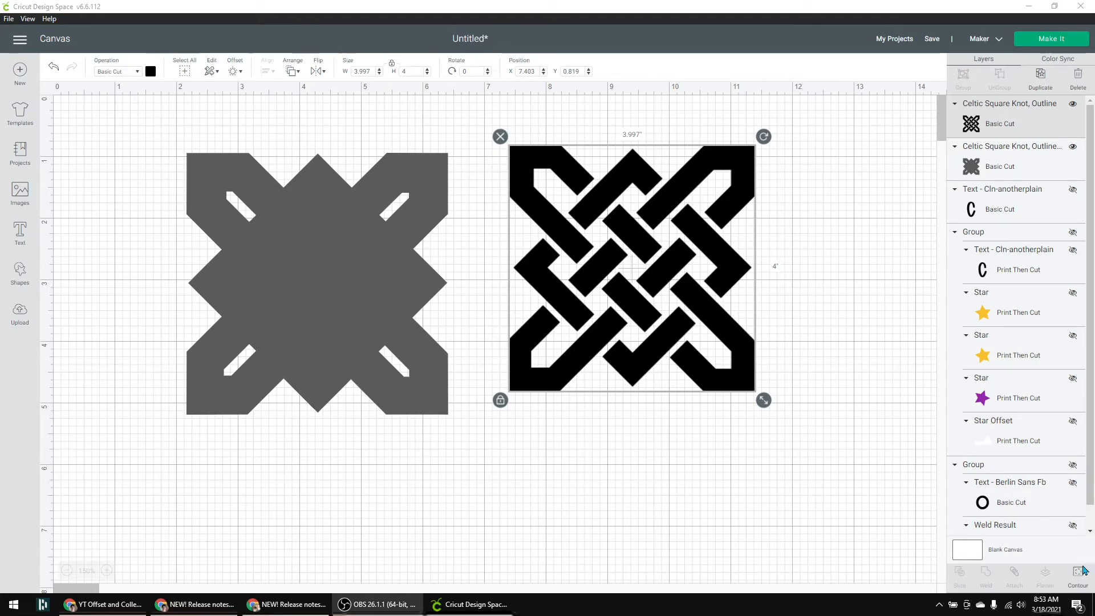
Title the project "Offsets Example" for saving, and assign it to a new collection named "YouTube Videos".
{"action": "left_click", "coordinate": [932, 39]}
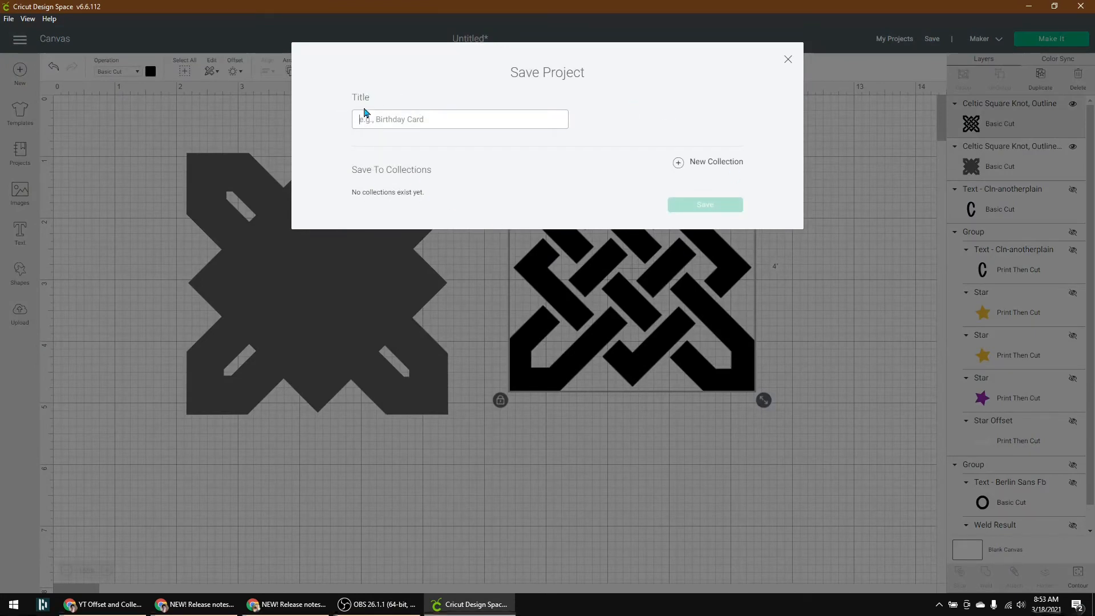
{"action": "type", "text": "Offsets Example"}
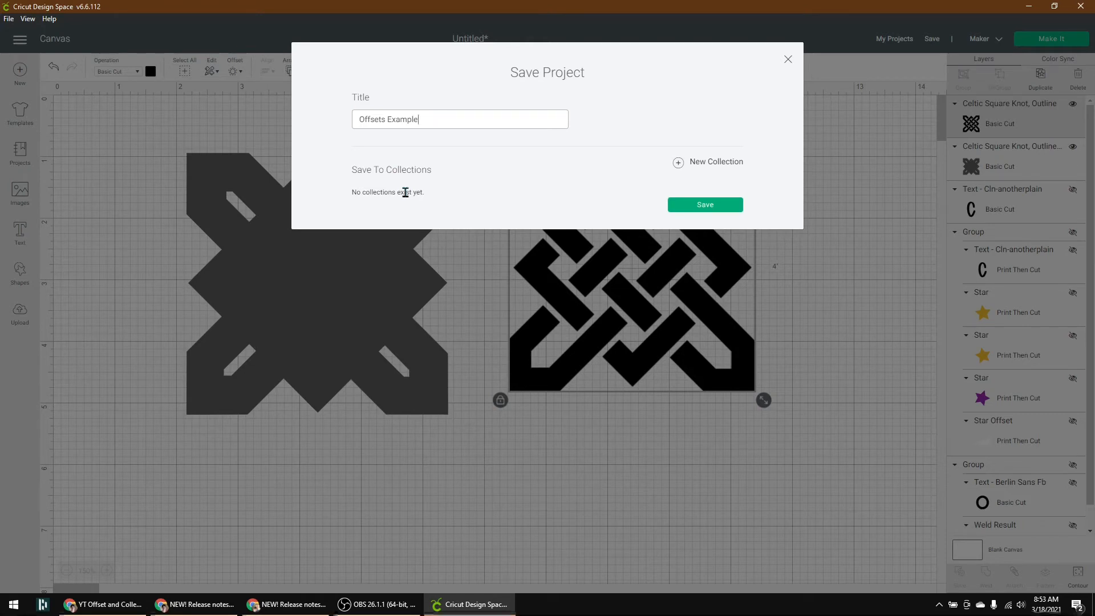
{"action": "left_click", "coordinate": [678, 163]}
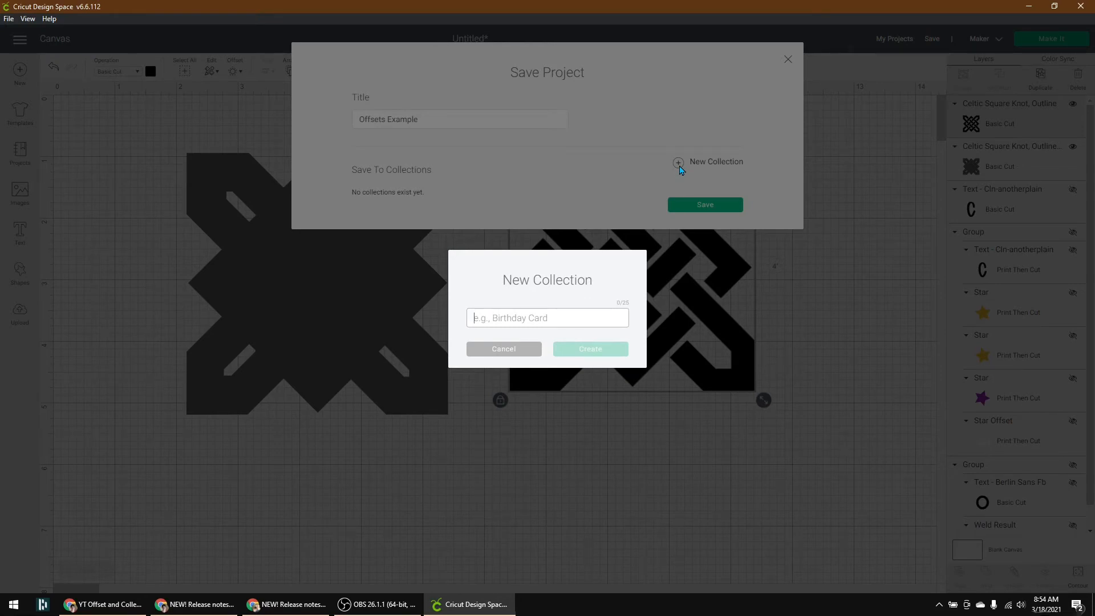
{"action": "type", "text": "YouTube Videos"}
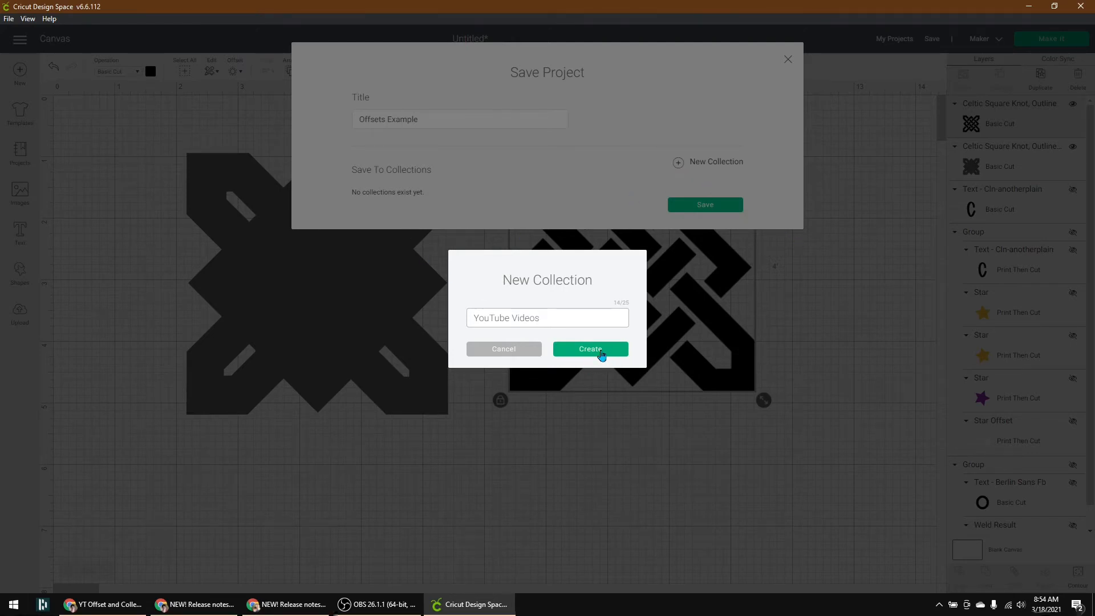
{"action": "left_click", "coordinate": [601, 350]}
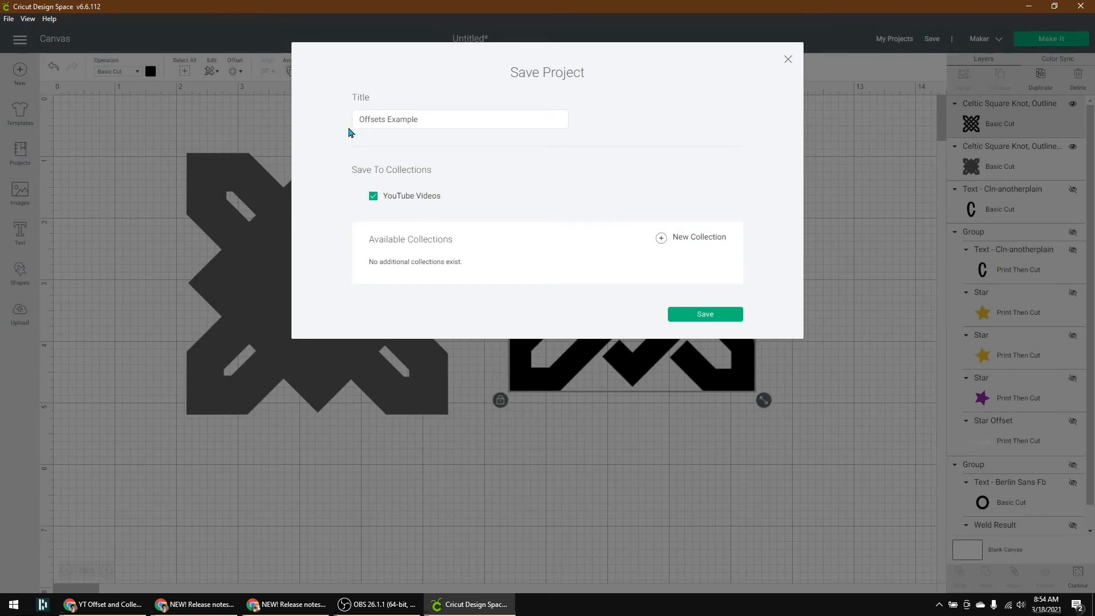
{"action": "left_click", "coordinate": [373, 197]}
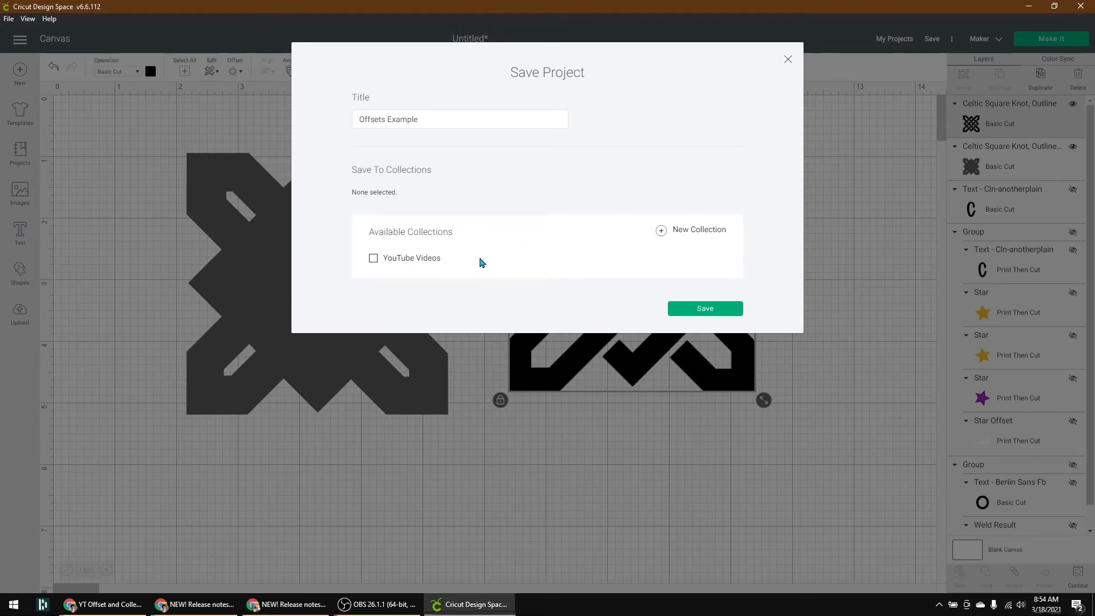
{"action": "left_click", "coordinate": [373, 259]}
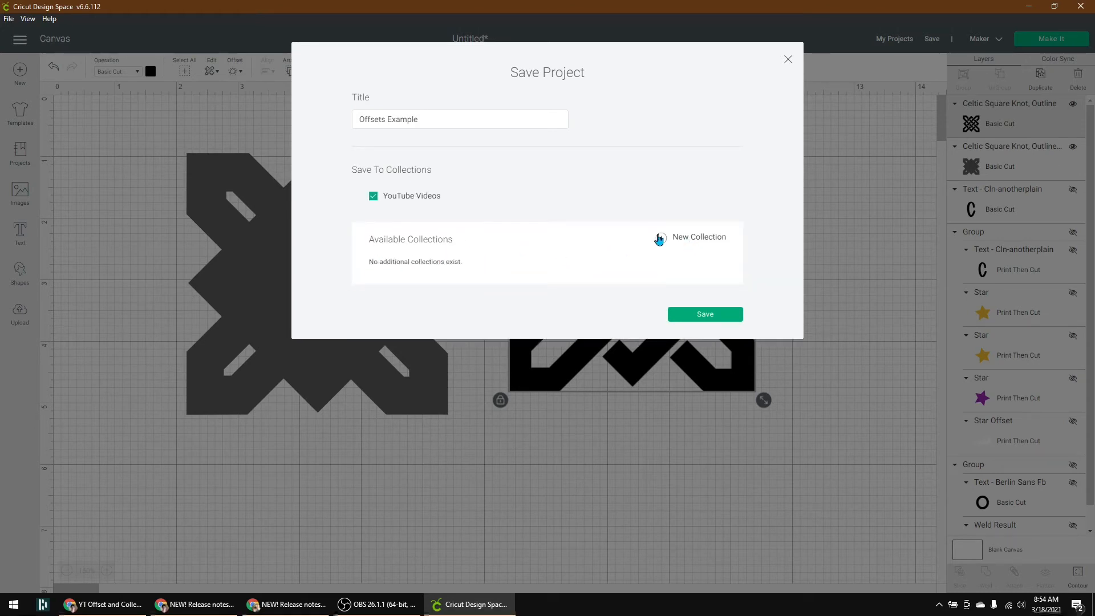
Add the project to a second new collection named "Celtic", and save it.
{"action": "left_click", "coordinate": [662, 241]}
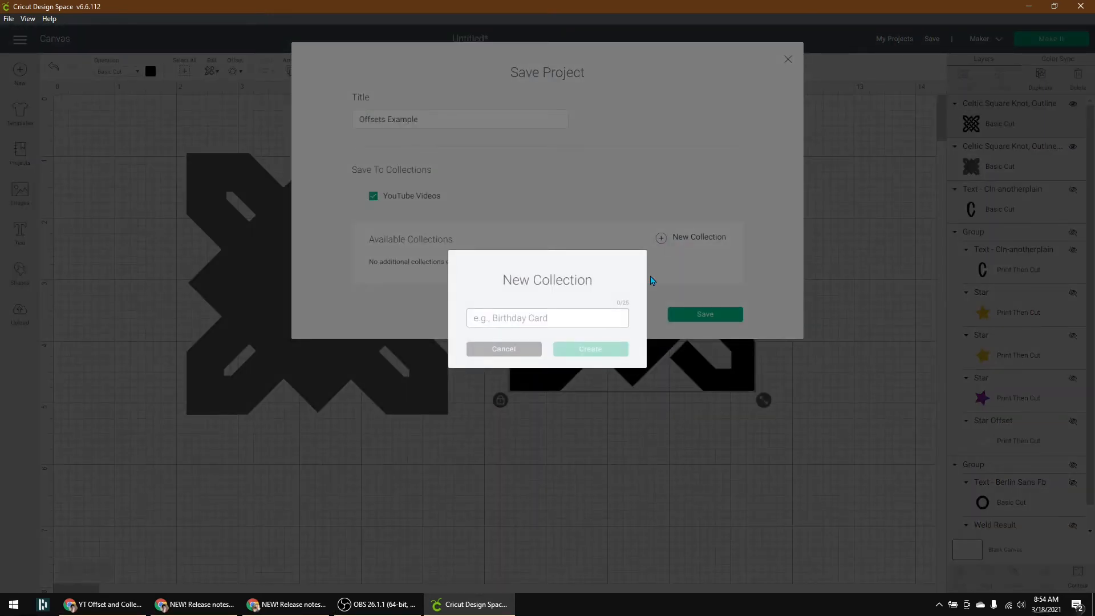
{"action": "type", "text": "Celtic"}
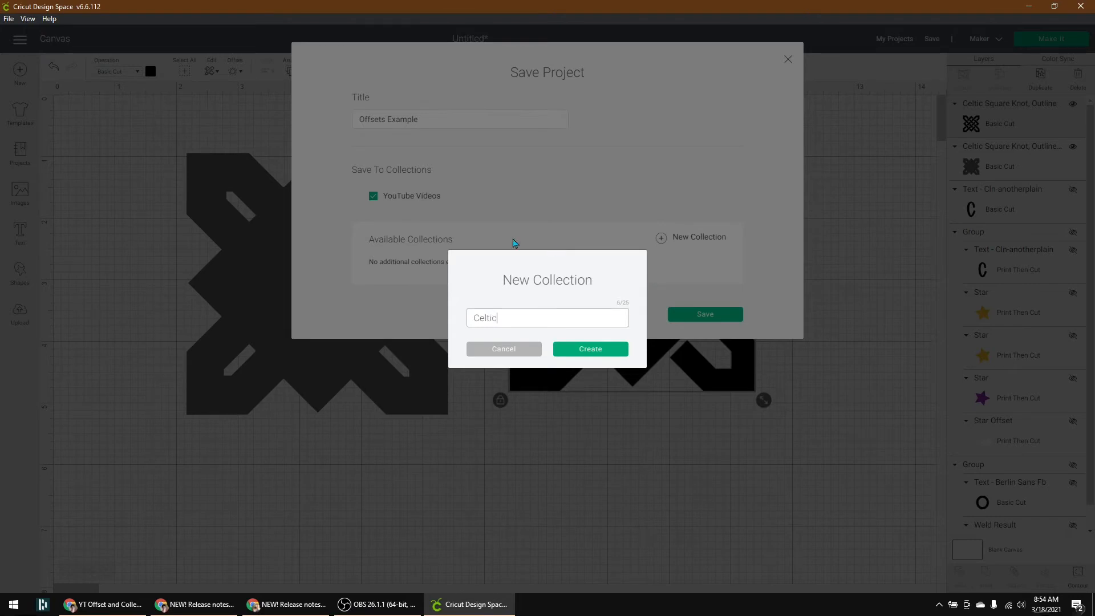
{"action": "left_click", "coordinate": [597, 352]}
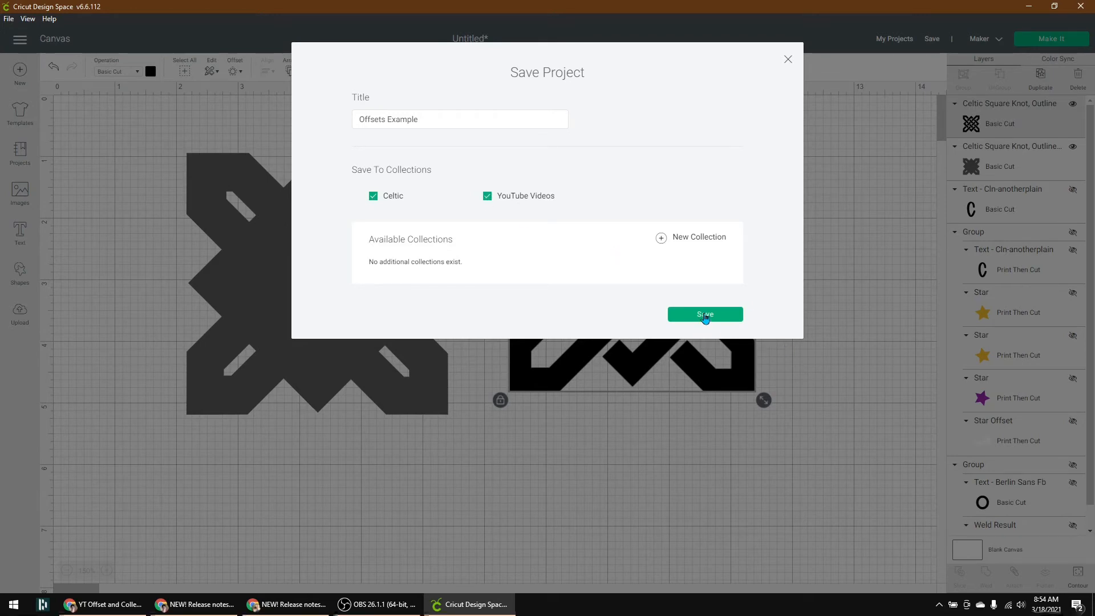
{"action": "left_click", "coordinate": [705, 315]}
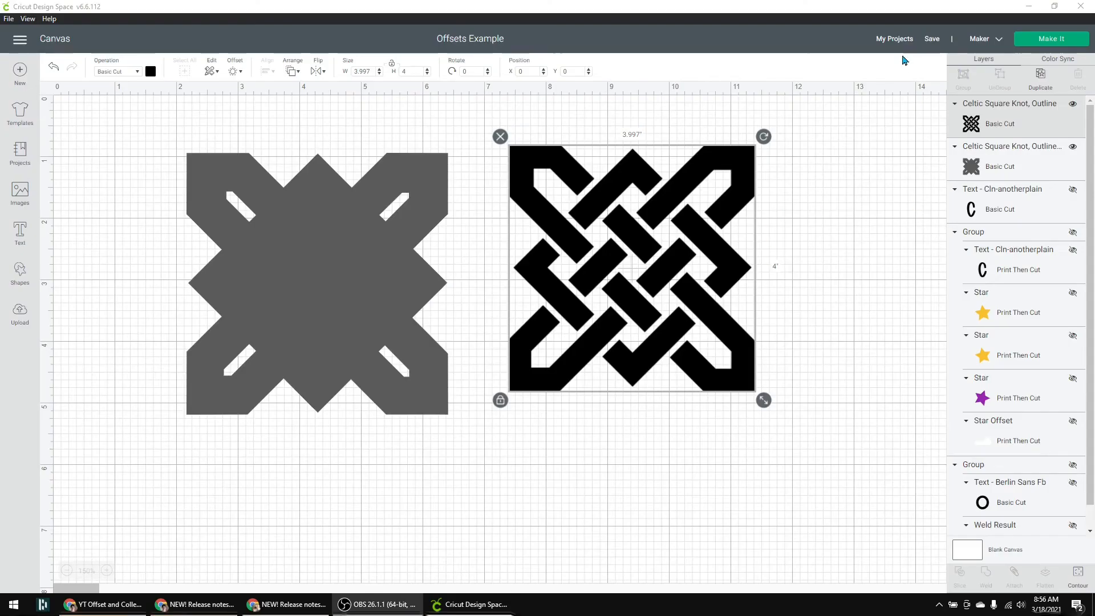
View the Celtic collection in the saved projects, and create a new collection named "USS Phoenix".
{"action": "left_click", "coordinate": [895, 38]}
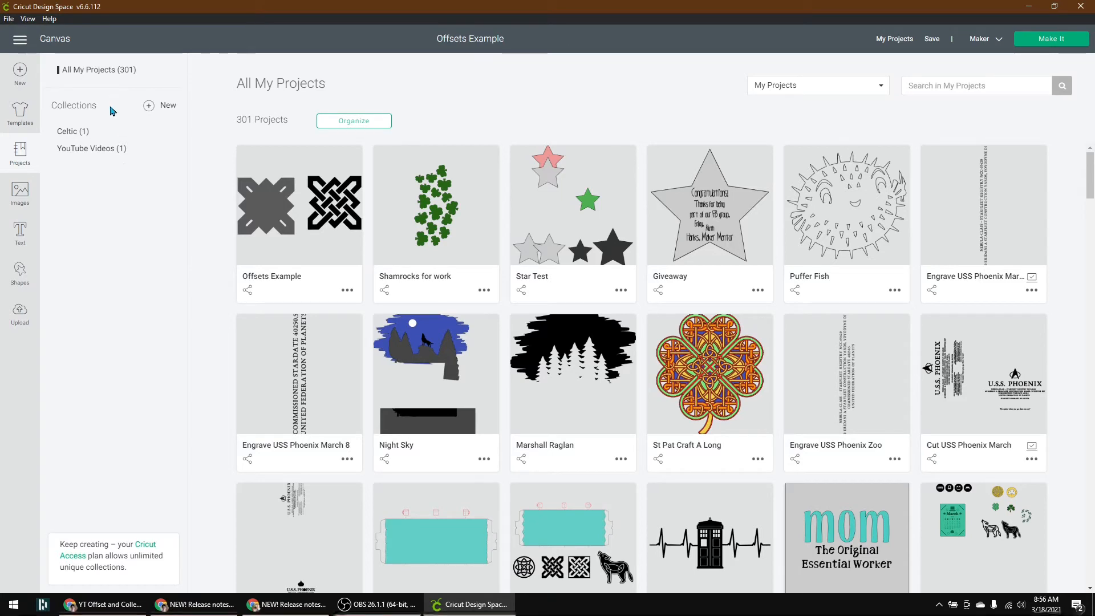
{"action": "left_click", "coordinate": [72, 135]}
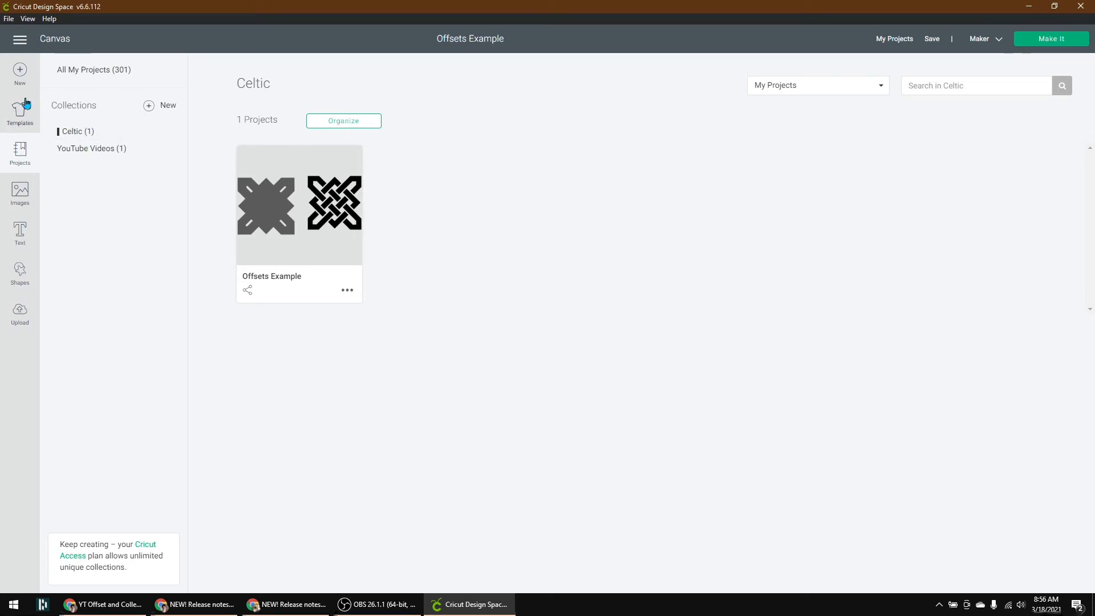
{"action": "left_click", "coordinate": [150, 106]}
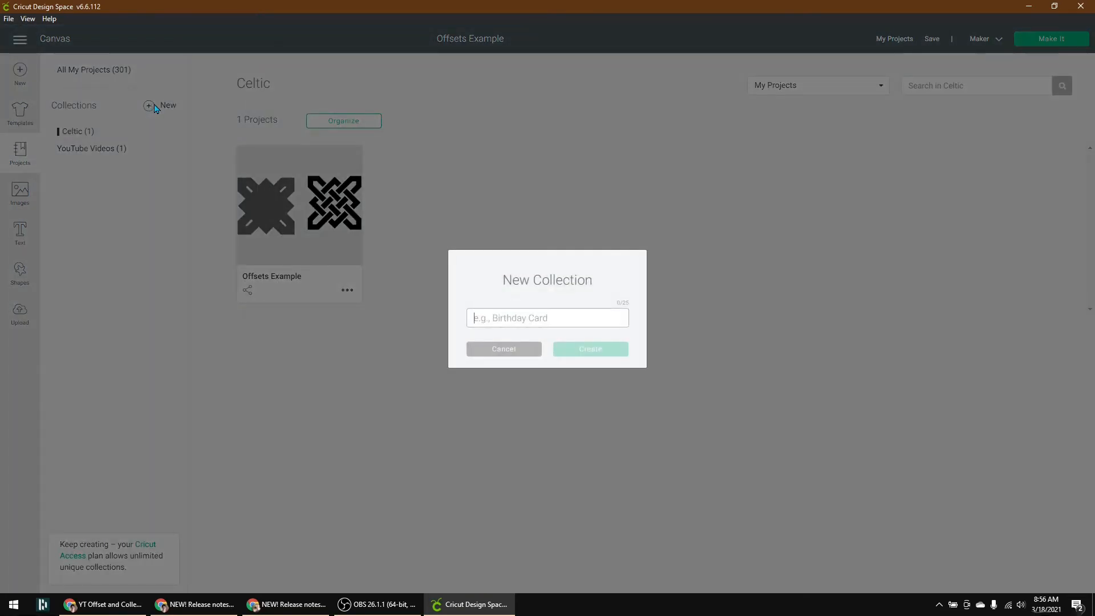
{"action": "type", "text": "USS Phoenix"}
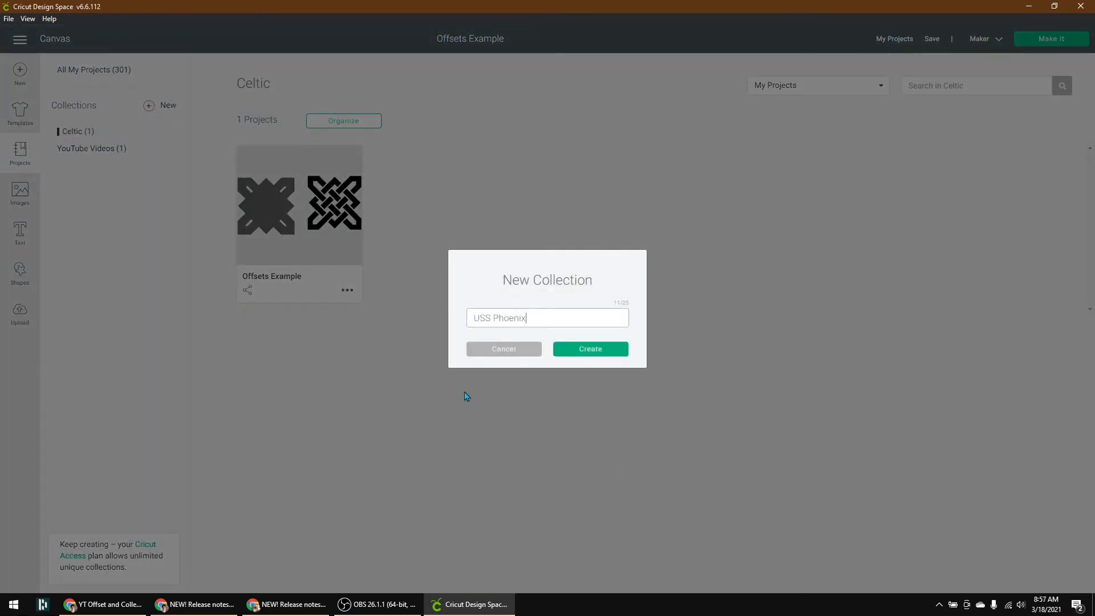
{"action": "left_click", "coordinate": [610, 351]}
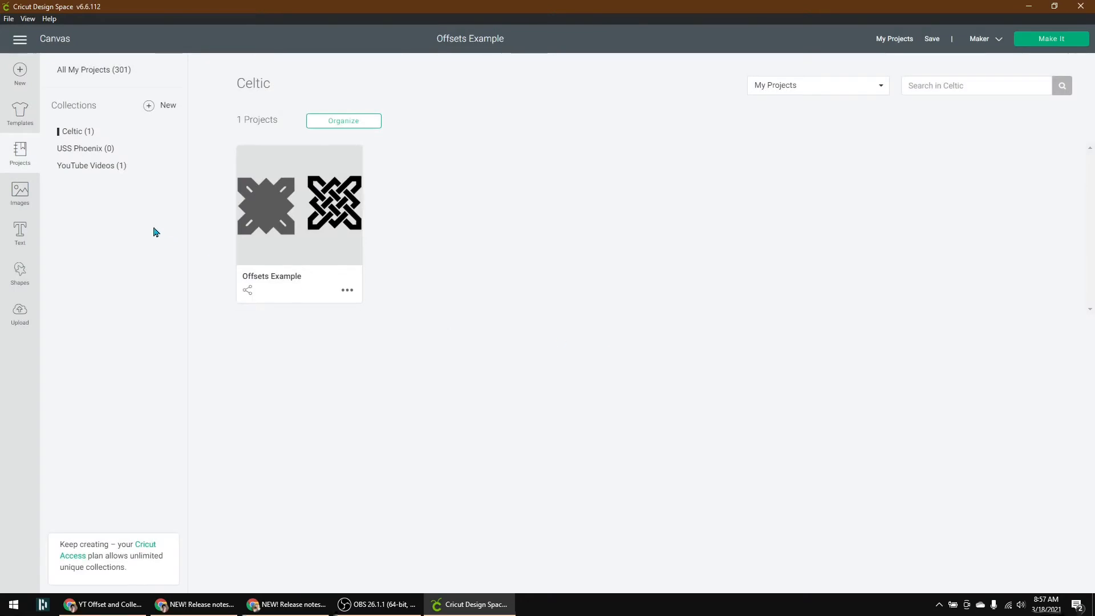
Open the USS Phoenix collection and look at its rename and remove options, cancelling both.
{"action": "left_click", "coordinate": [90, 149]}
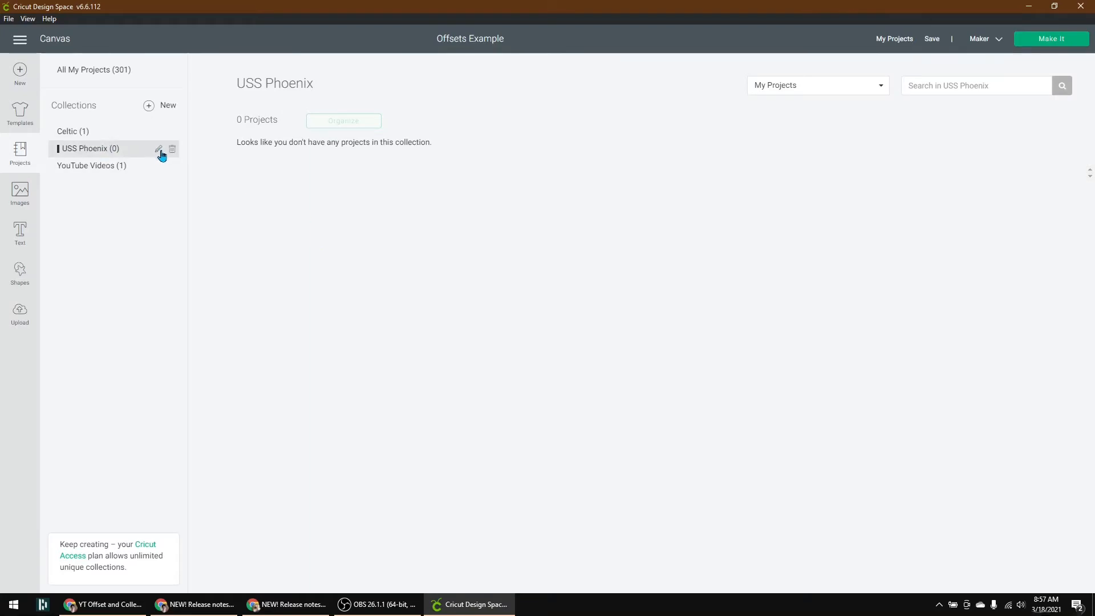
{"action": "left_click", "coordinate": [159, 151]}
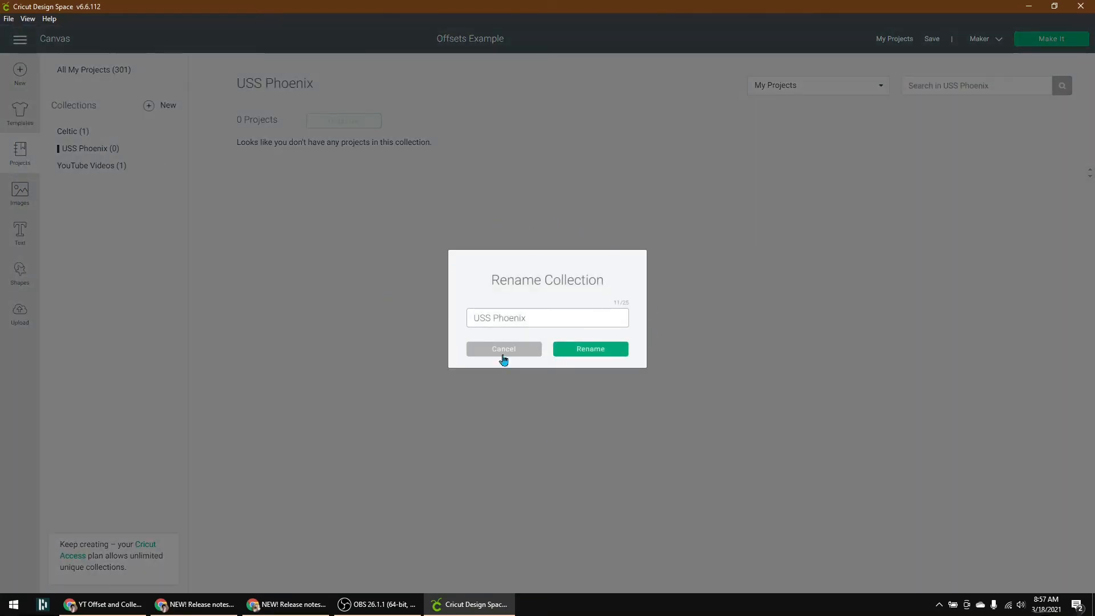
{"action": "left_click", "coordinate": [502, 350]}
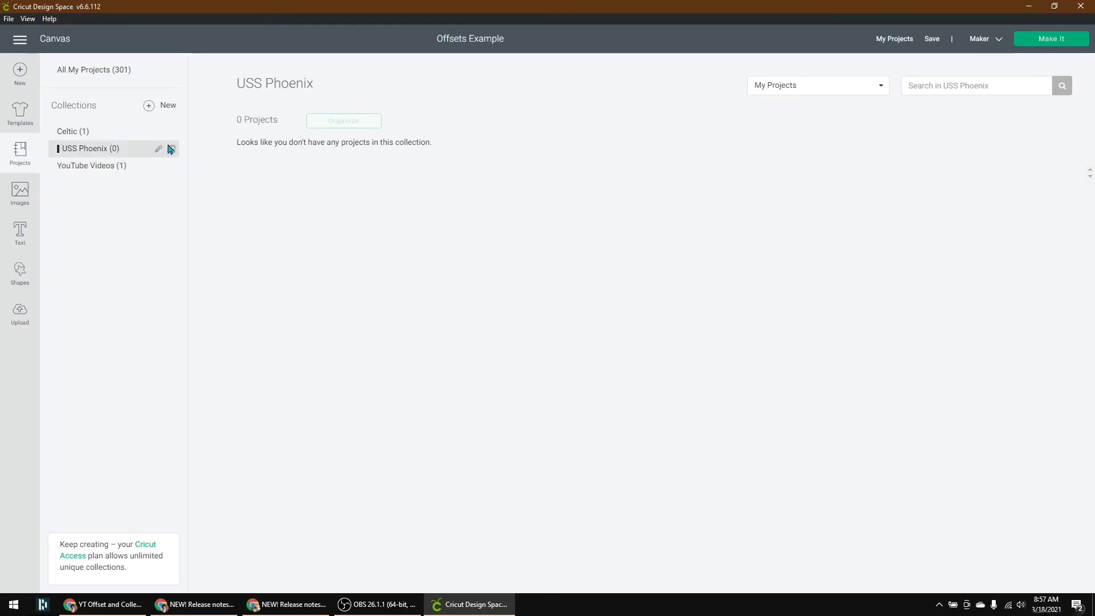
{"action": "left_click", "coordinate": [172, 150]}
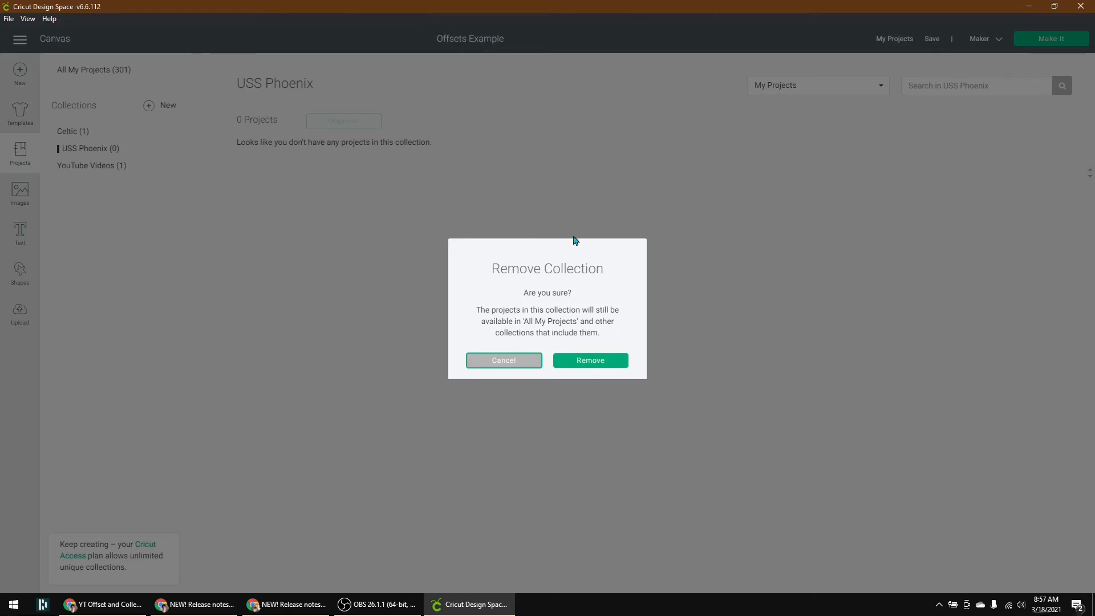
{"action": "left_click", "coordinate": [488, 368]}
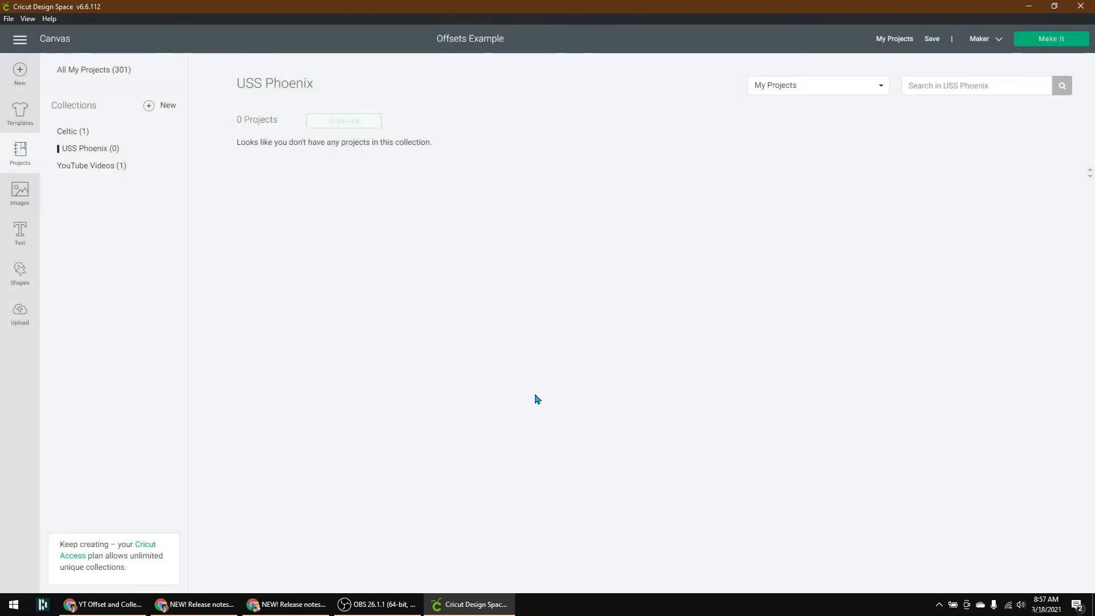
Start organizing all saved projects and select the five USS Phoenix engrave and cut projects in the first two rows.
{"action": "left_click", "coordinate": [98, 72]}
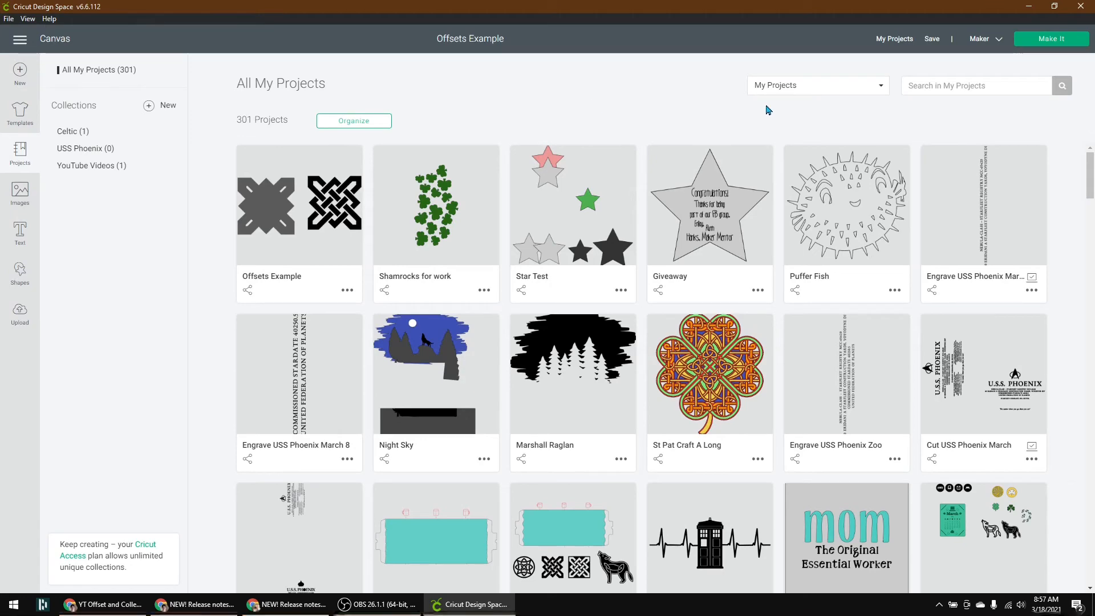
{"action": "left_click", "coordinate": [351, 125]}
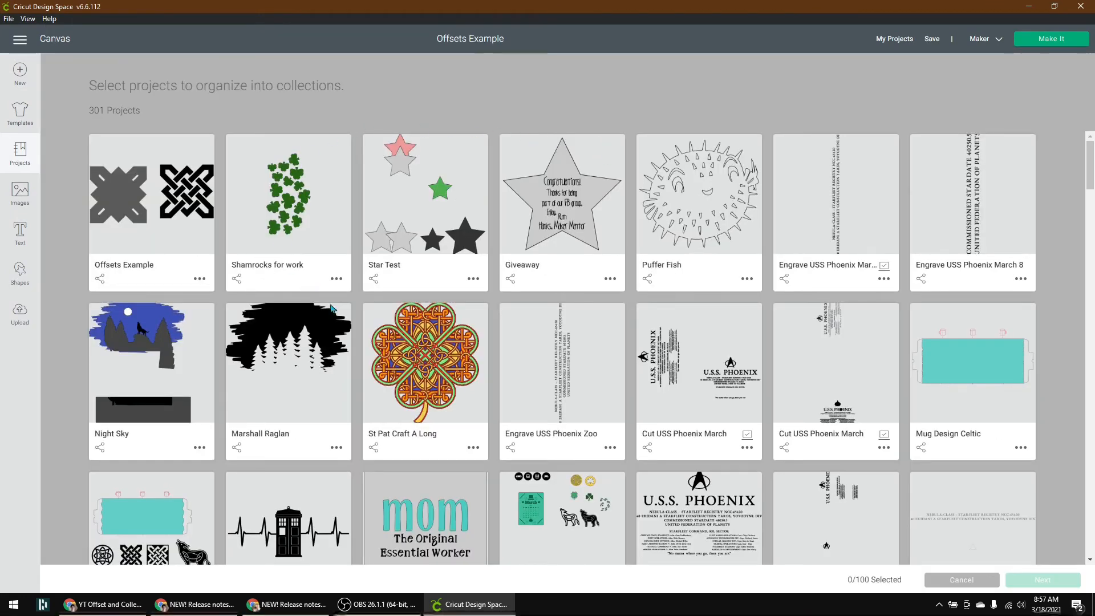
{"action": "left_click", "coordinate": [828, 235]}
{"action": "left_click", "coordinate": [964, 235]}
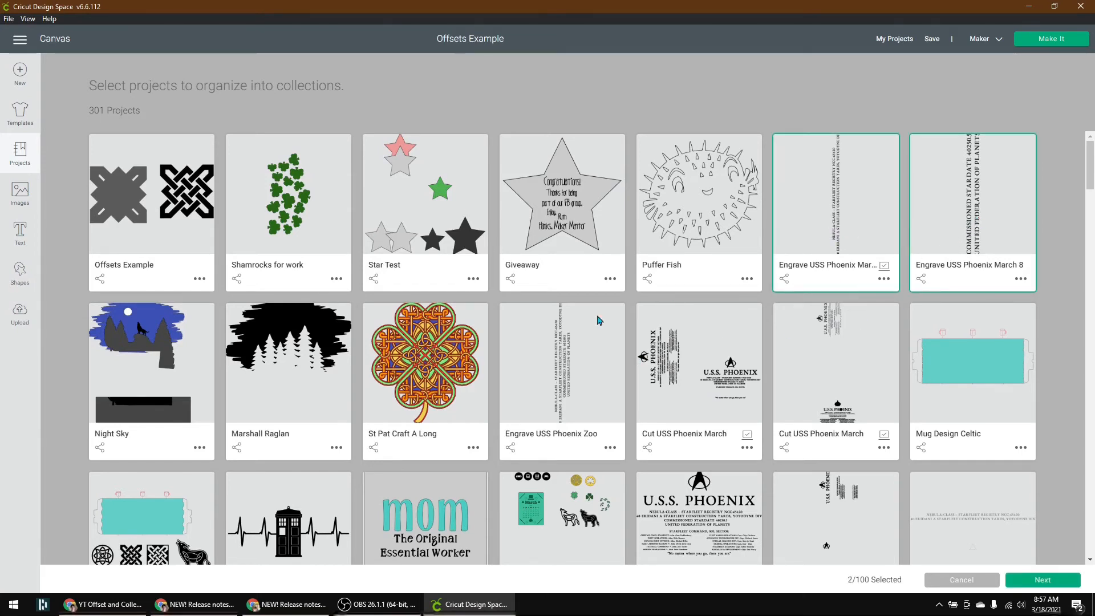
{"action": "left_click", "coordinate": [585, 380]}
{"action": "left_click", "coordinate": [671, 372]}
{"action": "left_click", "coordinate": [784, 426]}
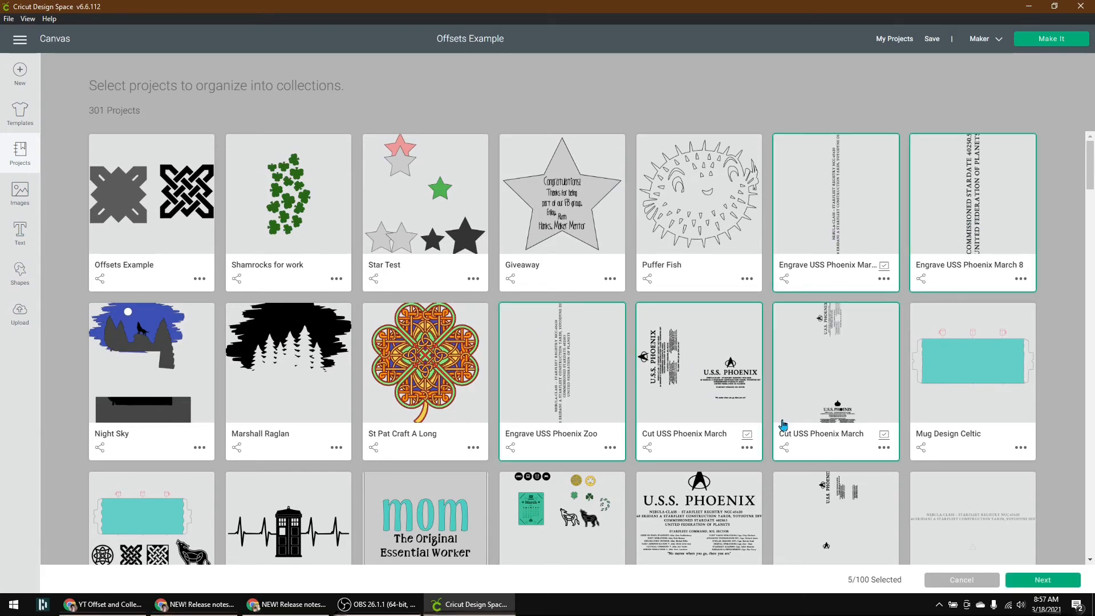
Add Engrave USS Phoenix Feb, Ready, Evening and LOUD, plus the Starfleet emblem project, to the selection.
{"action": "left_click", "coordinate": [690, 519]}
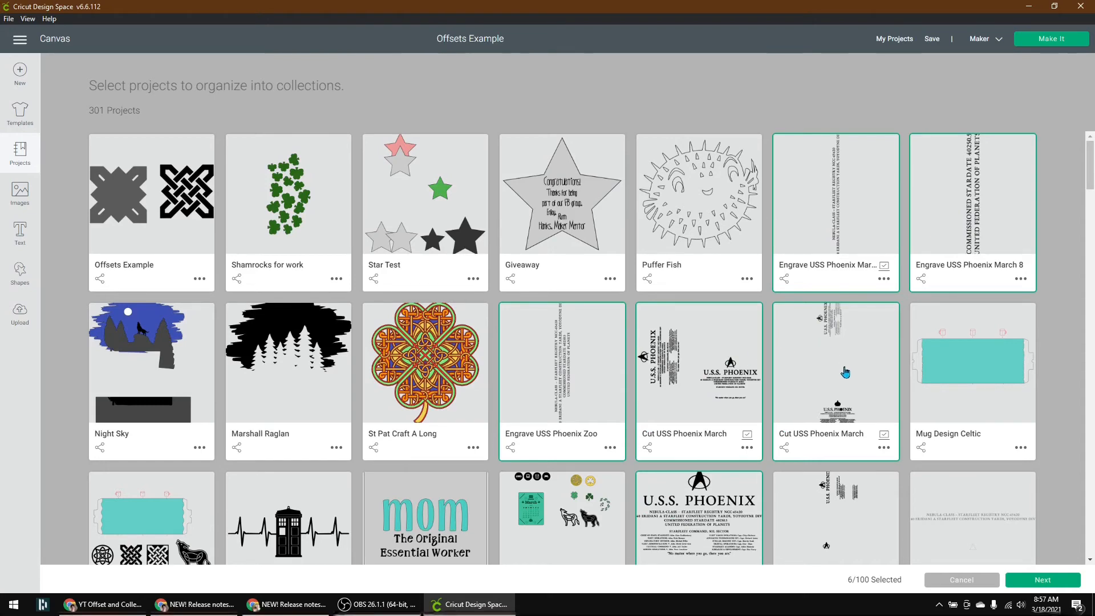
{"action": "scroll", "coordinate": [843, 379], "scroll_direction": "down", "scroll_amount": 3}
{"action": "left_click", "coordinate": [890, 368]}
{"action": "left_click", "coordinate": [918, 367]}
{"action": "left_click", "coordinate": [962, 513]}
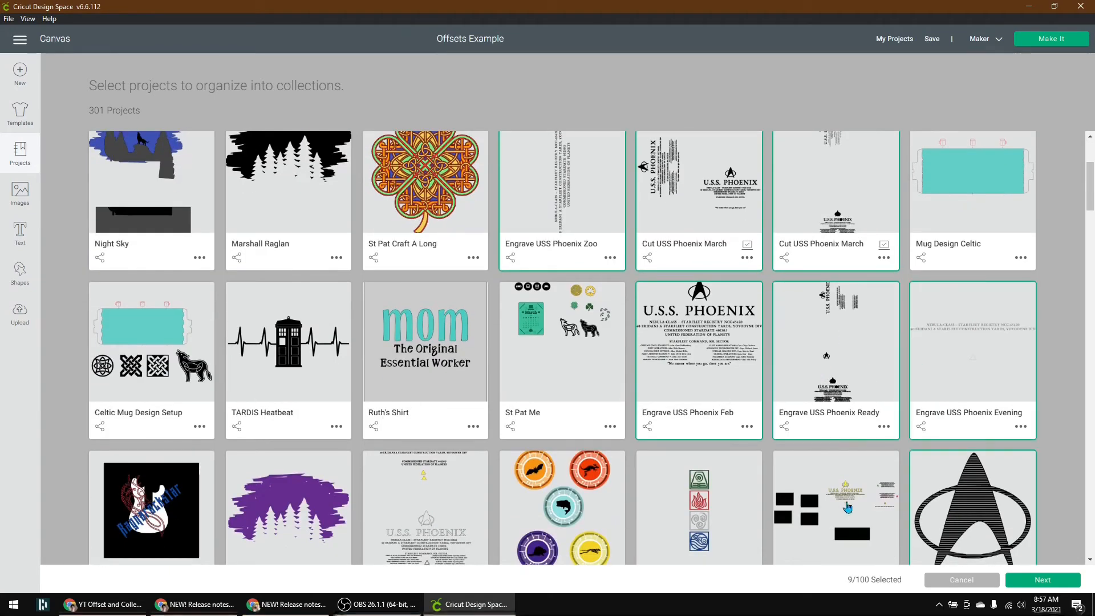
{"action": "left_click", "coordinate": [442, 513]}
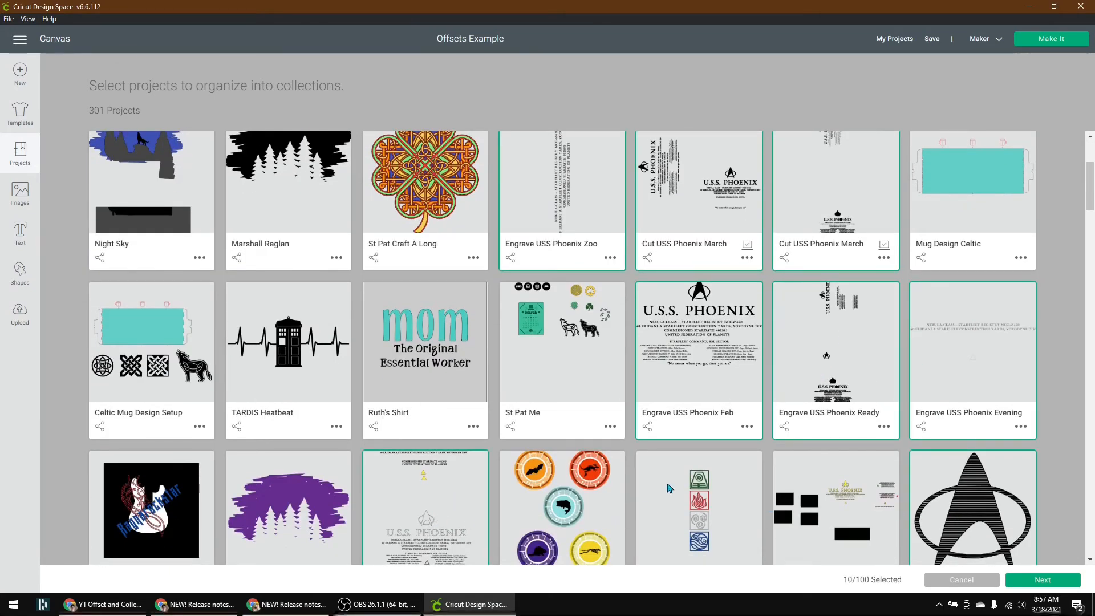
Assign the selected projects to the USS Phoenix collection, save the assignment and open that collection.
{"action": "left_click", "coordinate": [1044, 583]}
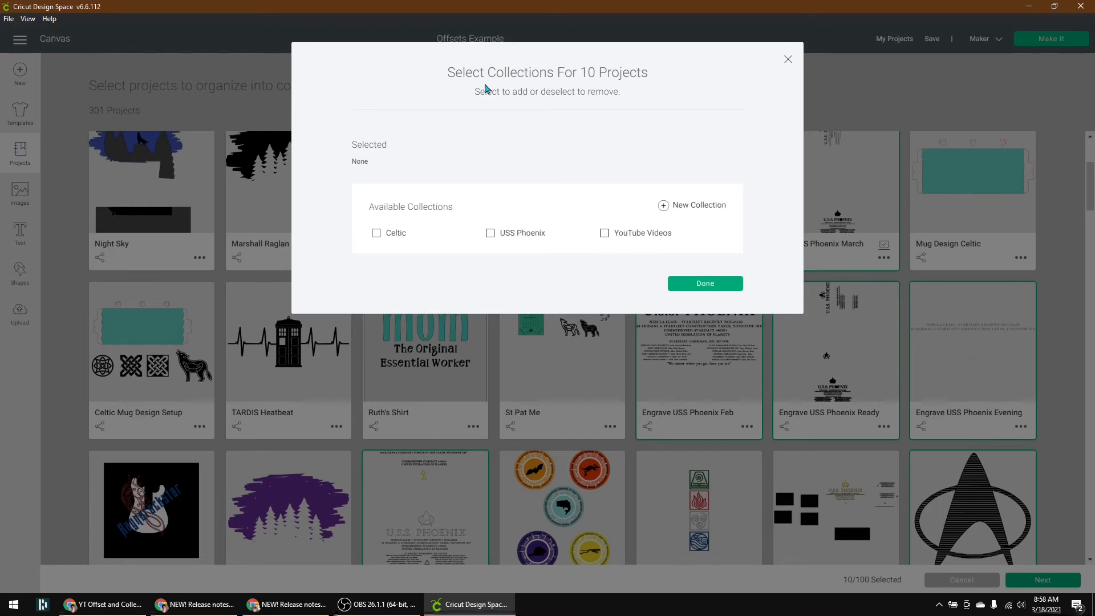
{"action": "left_click", "coordinate": [491, 234]}
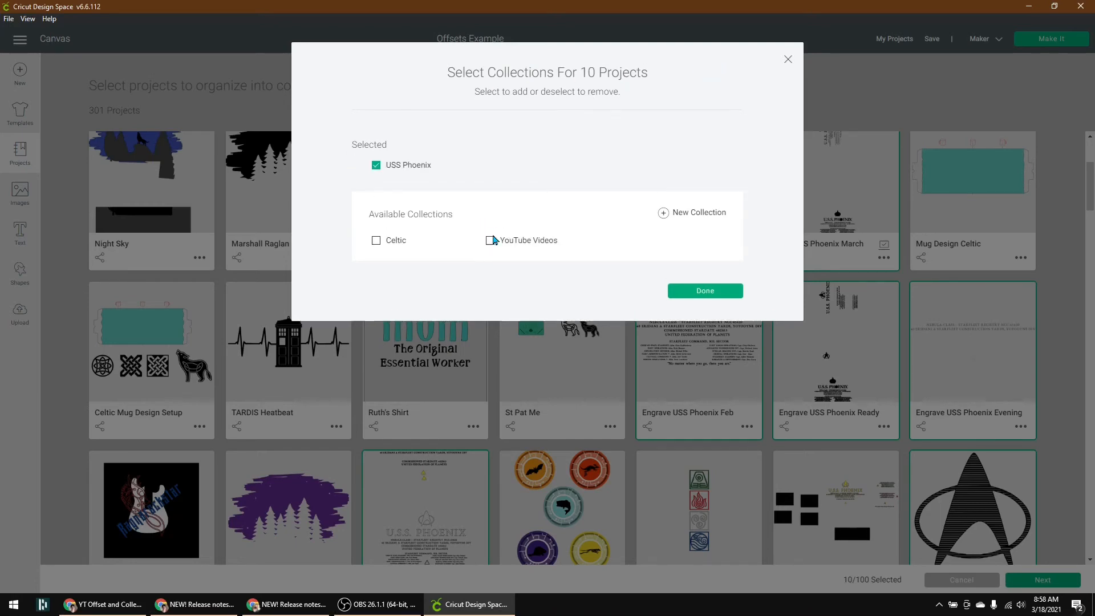
{"action": "left_click", "coordinate": [704, 291]}
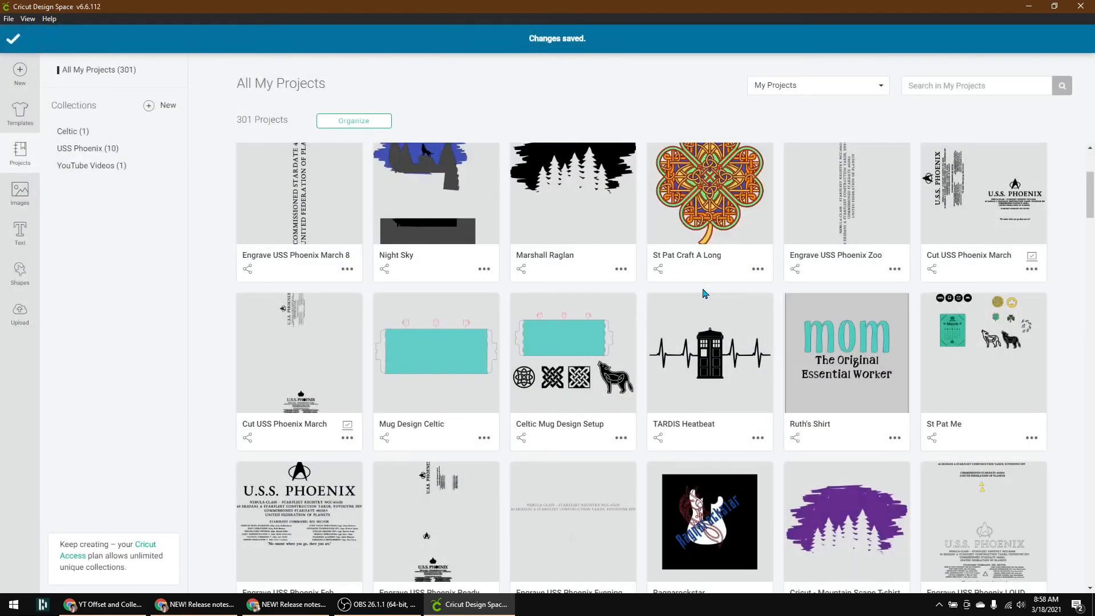
{"action": "left_click", "coordinate": [84, 150]}
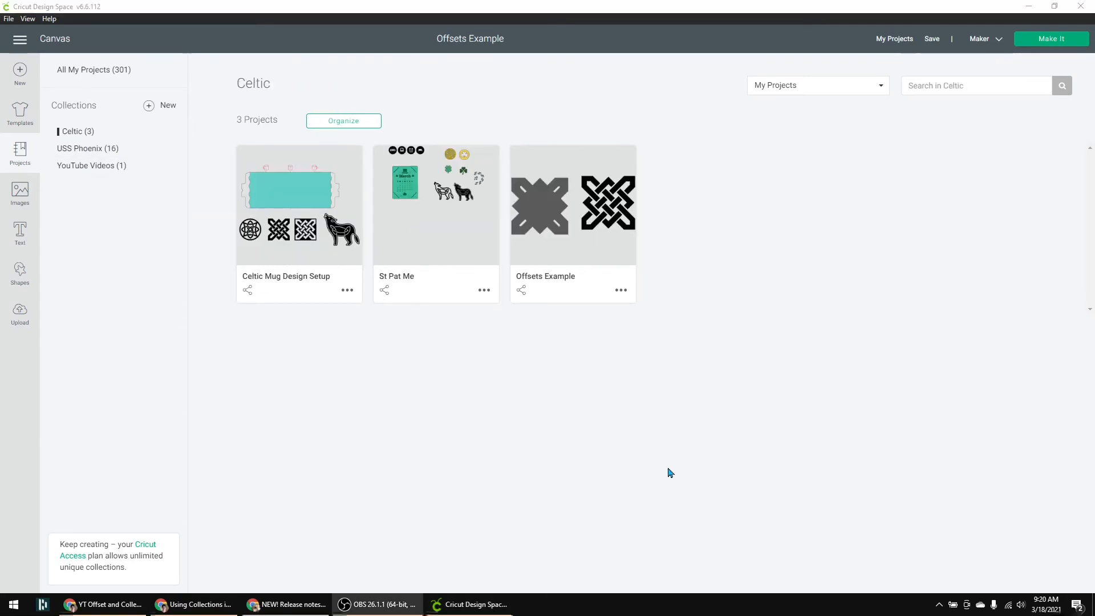
Start organizing the Celtic collection, select the Celtic Mug Design Setup project and proceed to its collection choices.
{"action": "left_click", "coordinate": [346, 127]}
{"action": "left_click", "coordinate": [345, 126]}
{"action": "left_click", "coordinate": [114, 231]}
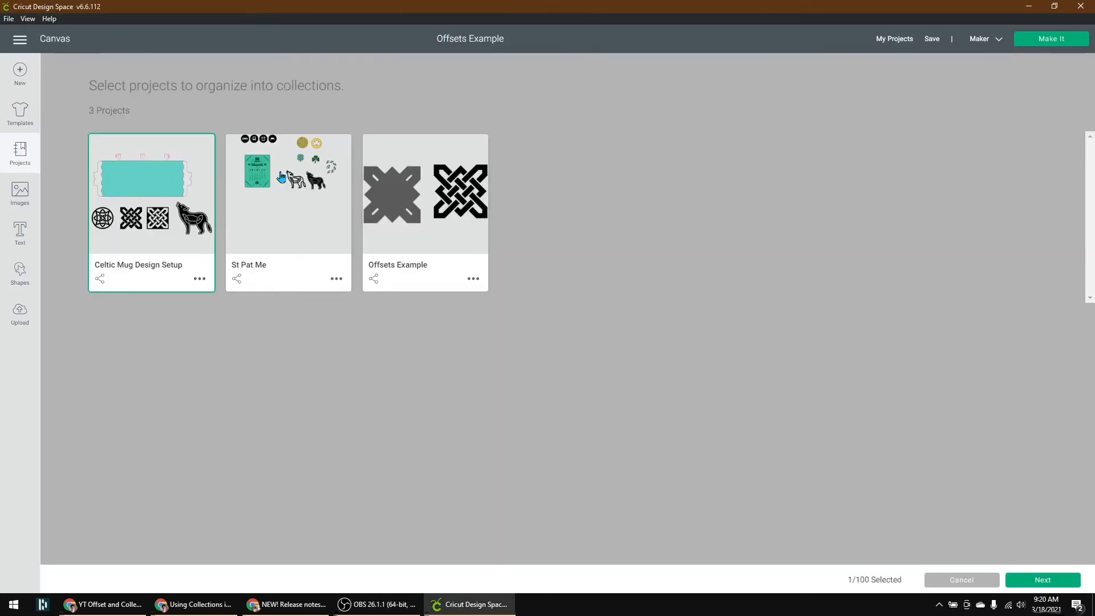
{"action": "left_click", "coordinate": [1046, 584]}
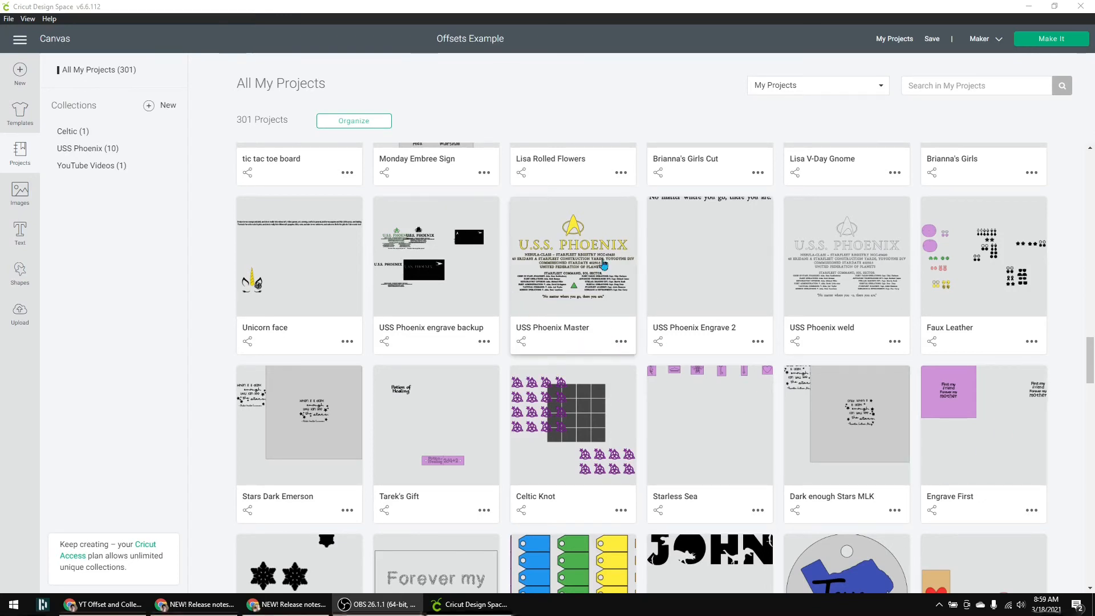
Edit the collections of the USS Phoenix Master project and select the USS Phoenix collection for it.
{"action": "left_click", "coordinate": [621, 343]}
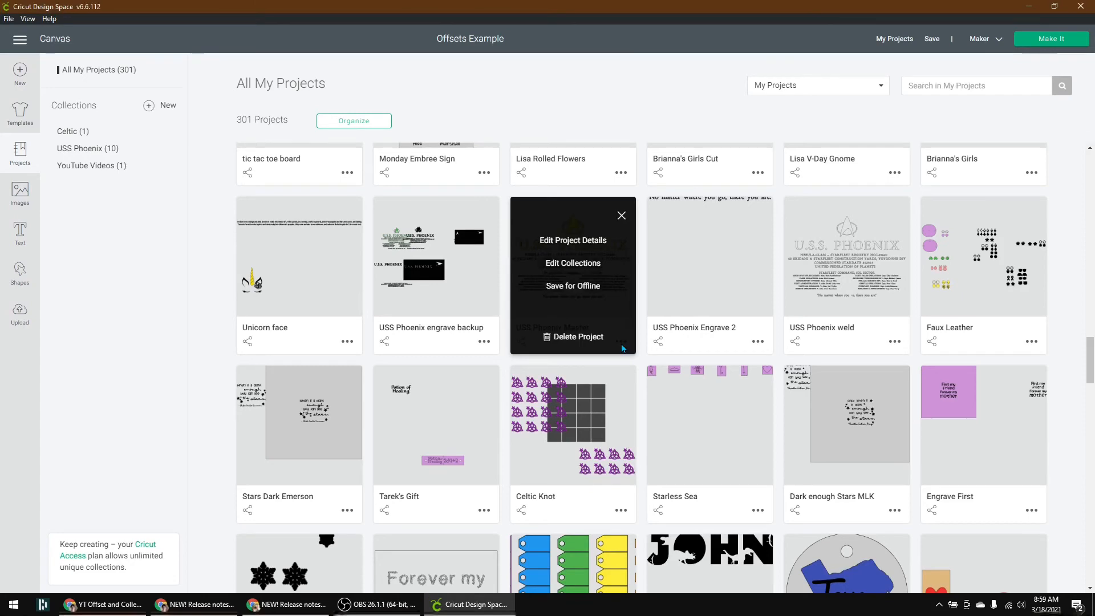
{"action": "left_click", "coordinate": [563, 266]}
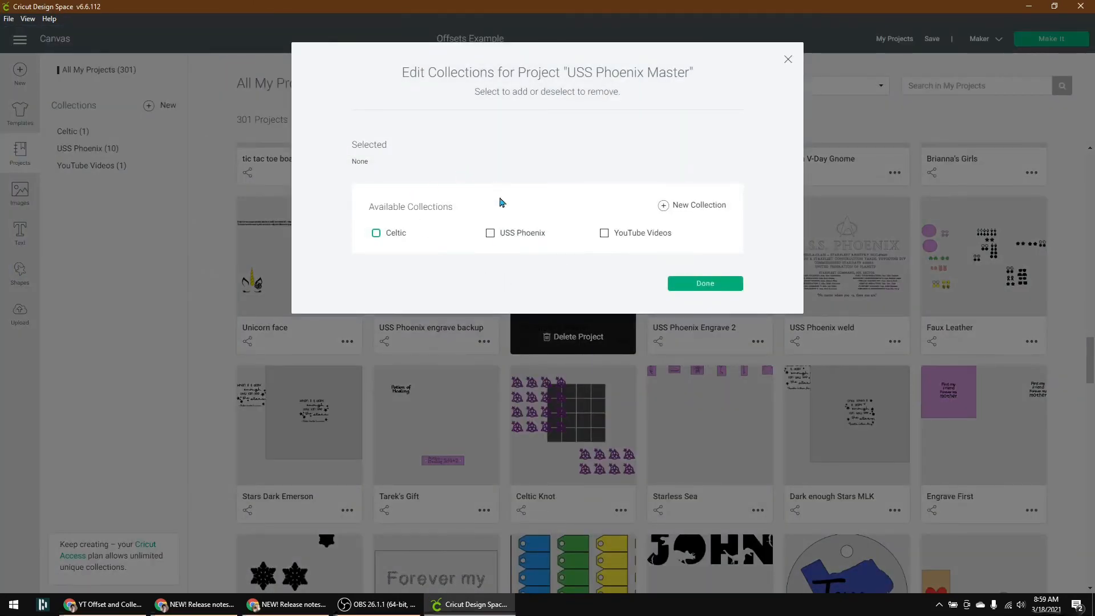
{"action": "left_click", "coordinate": [490, 233]}
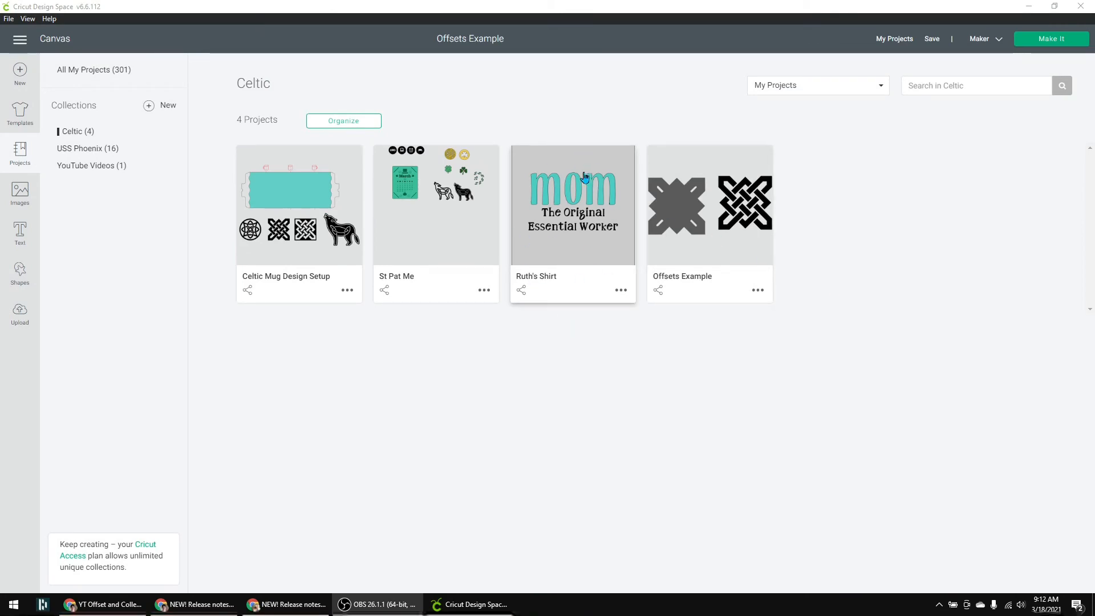
Edit the collections of the "mom" shirt project and deselect Celtic.
{"action": "left_click", "coordinate": [622, 292]}
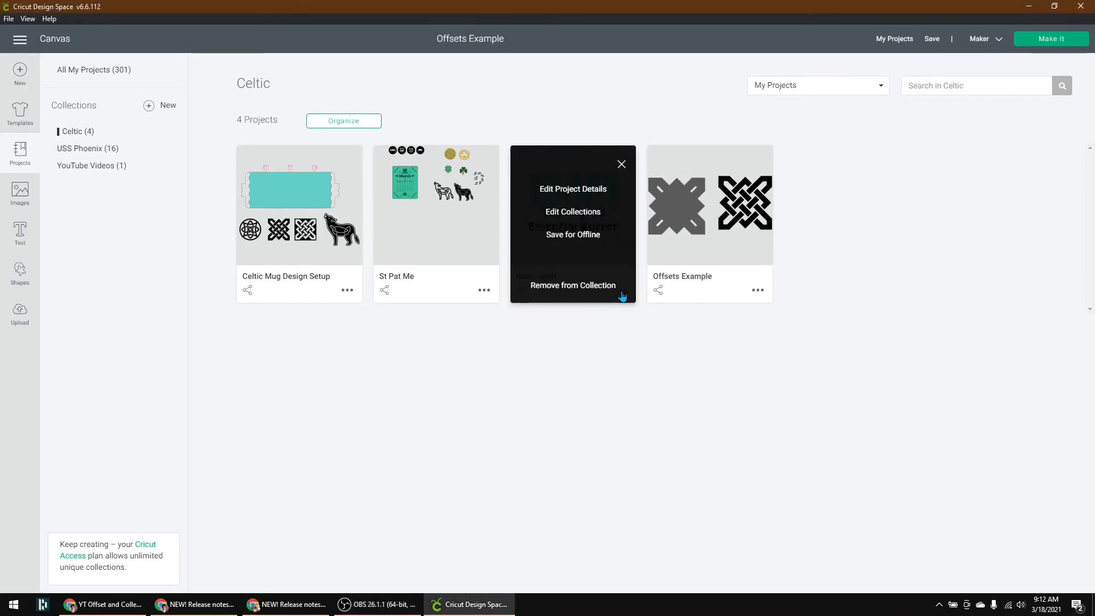
{"action": "left_click", "coordinate": [588, 214]}
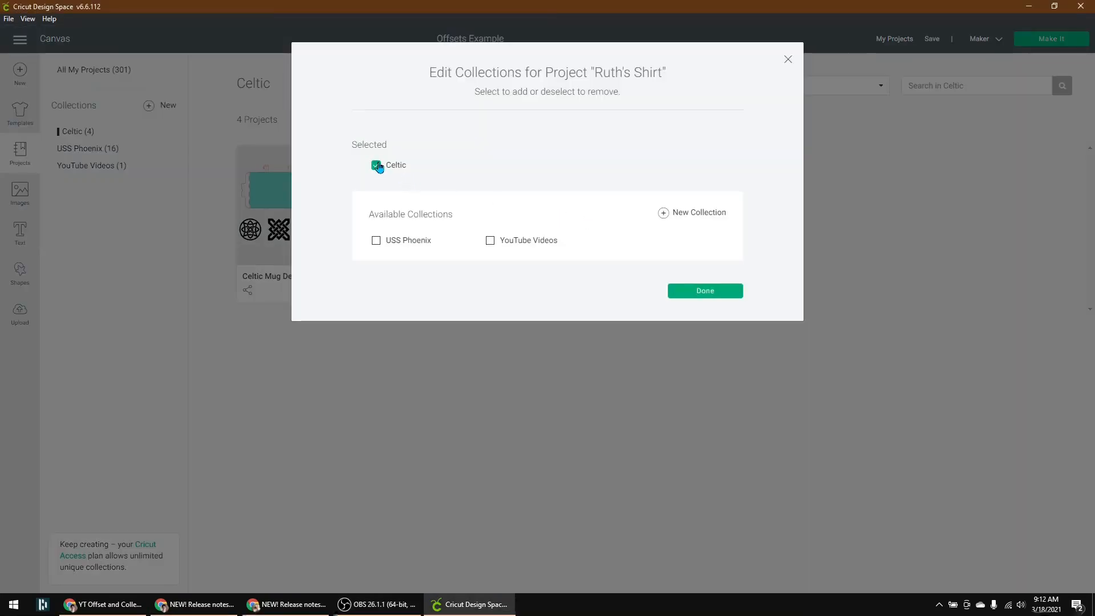
{"action": "left_click", "coordinate": [376, 165]}
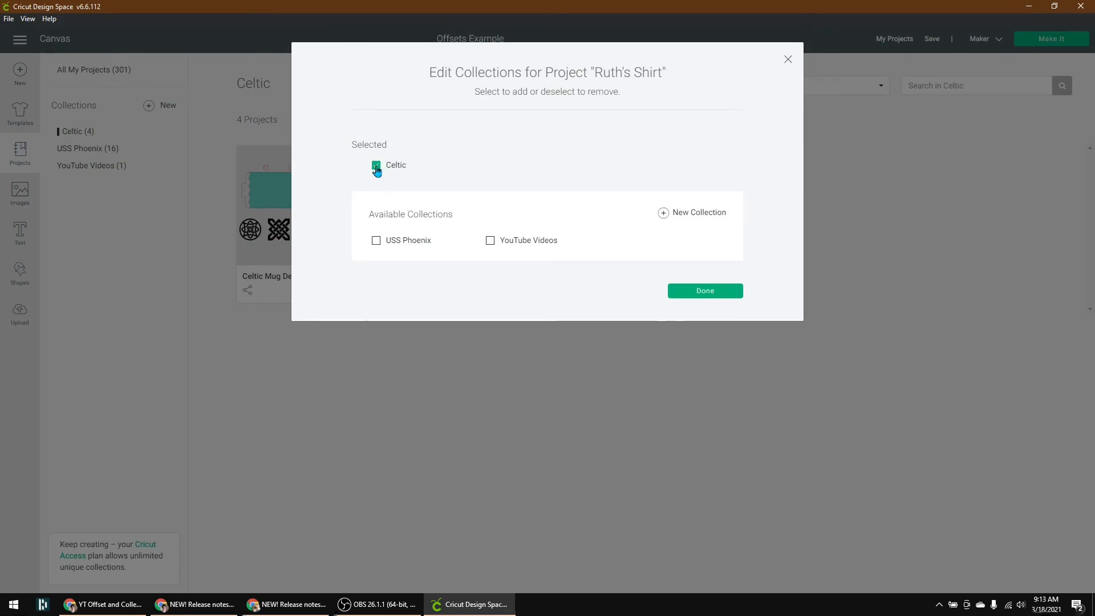